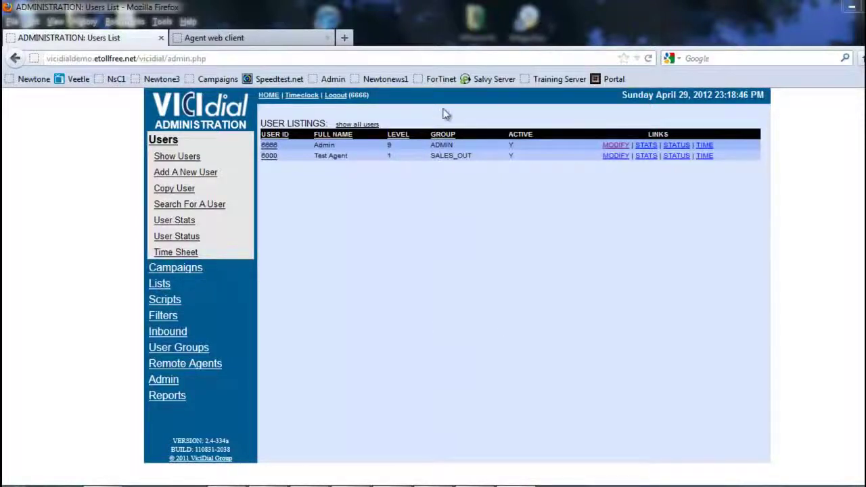
Step: Open the agent pause codes of the TEST_OUT campaign
left_click(174, 272)
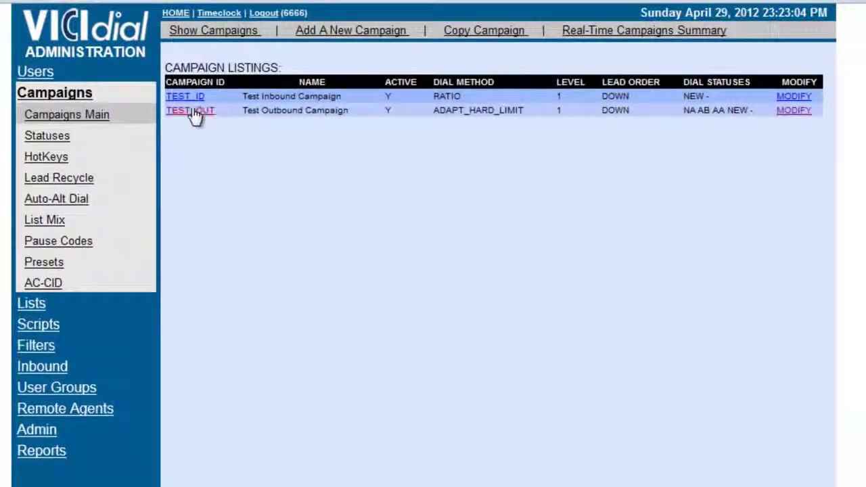
left_click(193, 111)
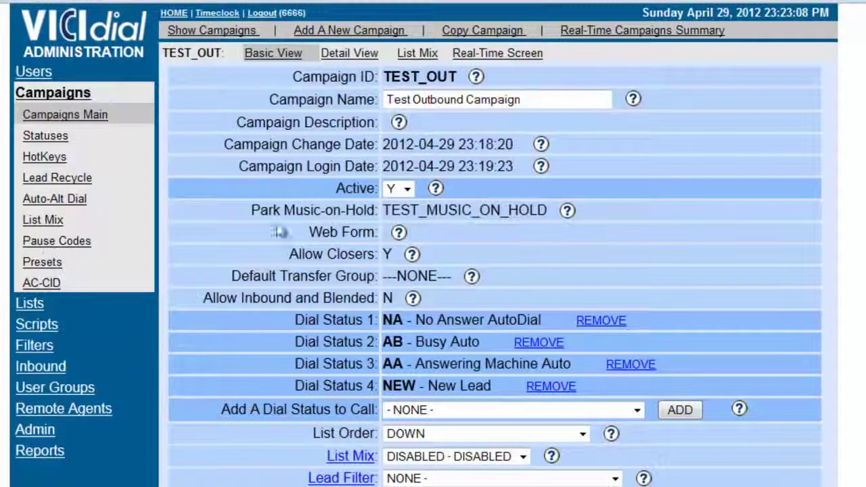
left_click(349, 53)
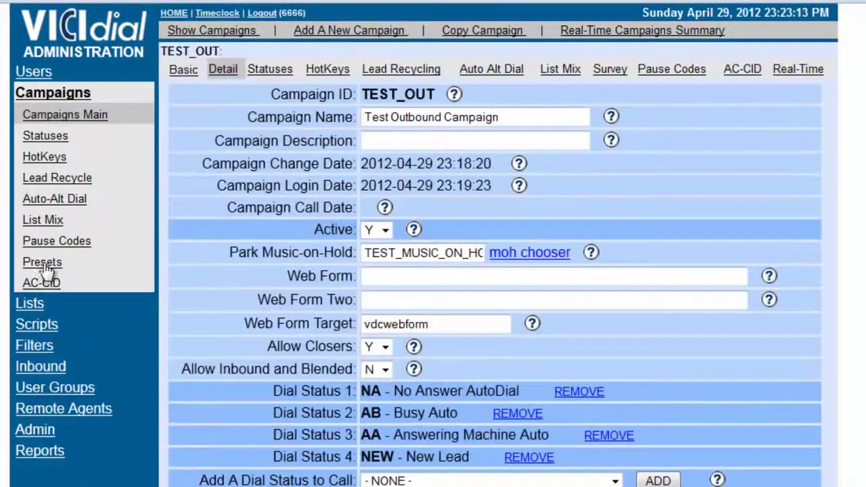
left_click(685, 76)
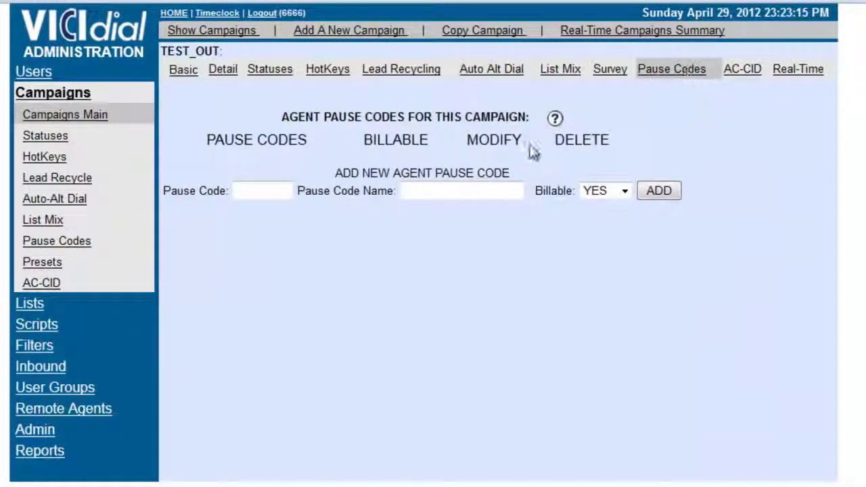
left_click_drag(247, 56, 162, 52)
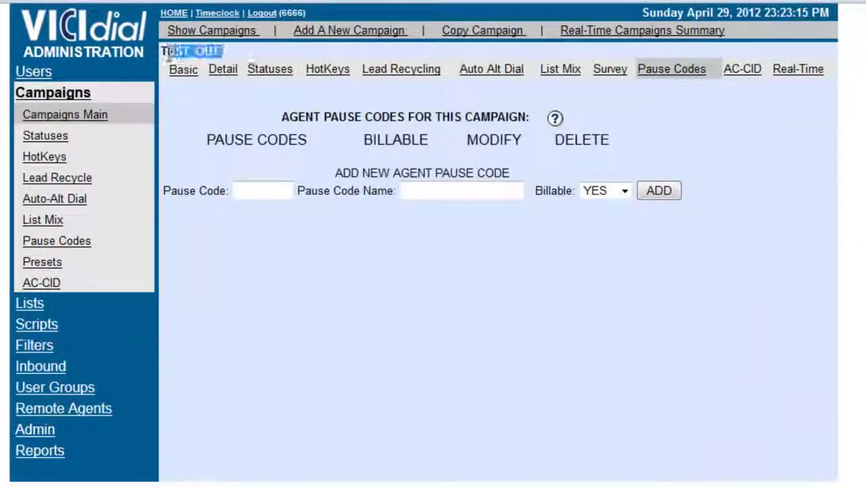
Step: Add a billable agent pause code BRK named Break to the TEST_OUT campaign
left_click(281, 190)
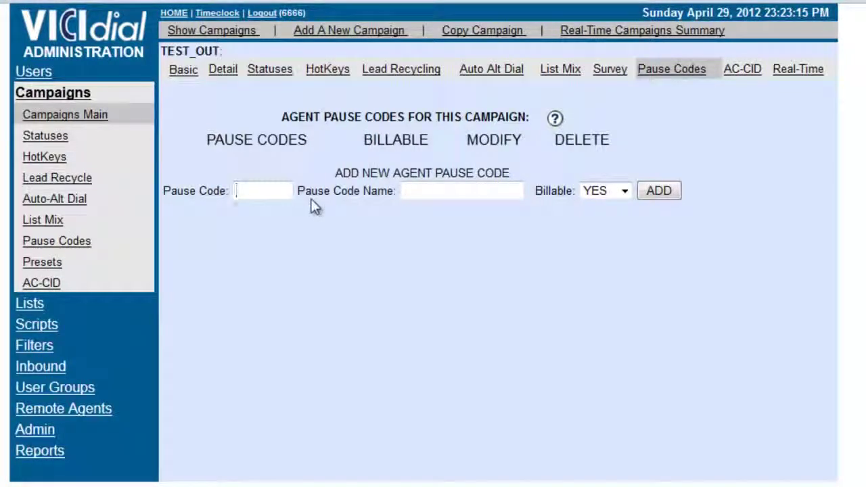
type("BRK")
key("Tab")
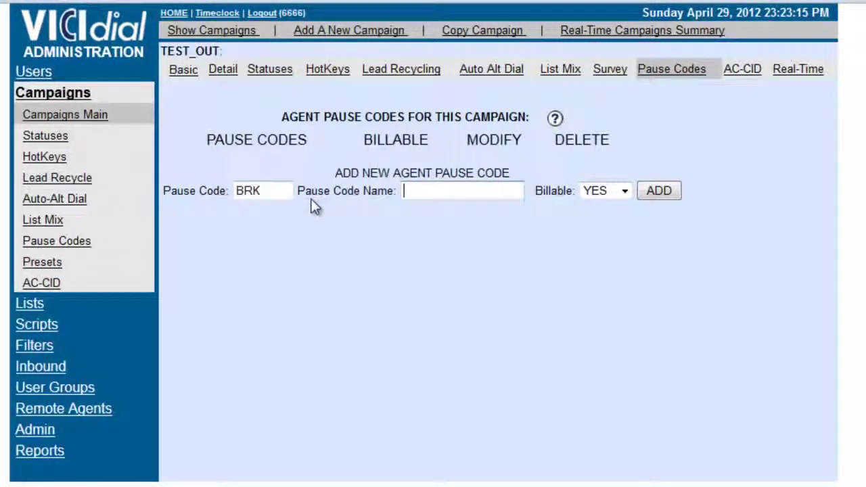
type("Break")
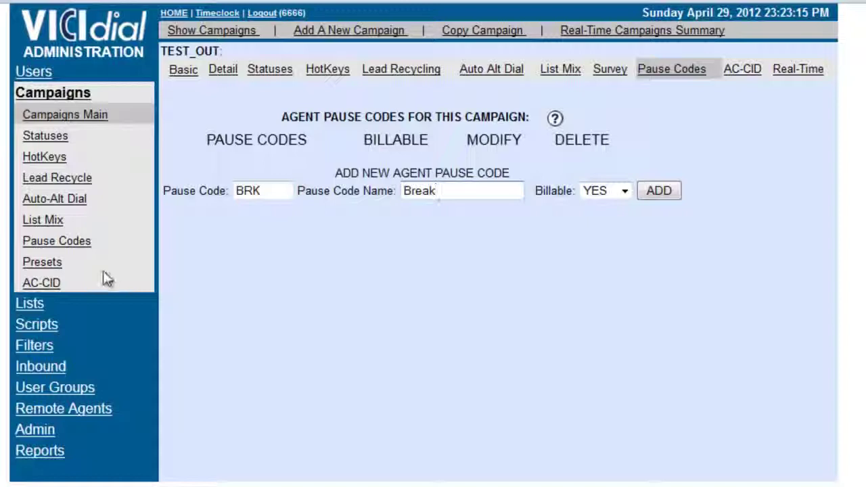
left_click(654, 193)
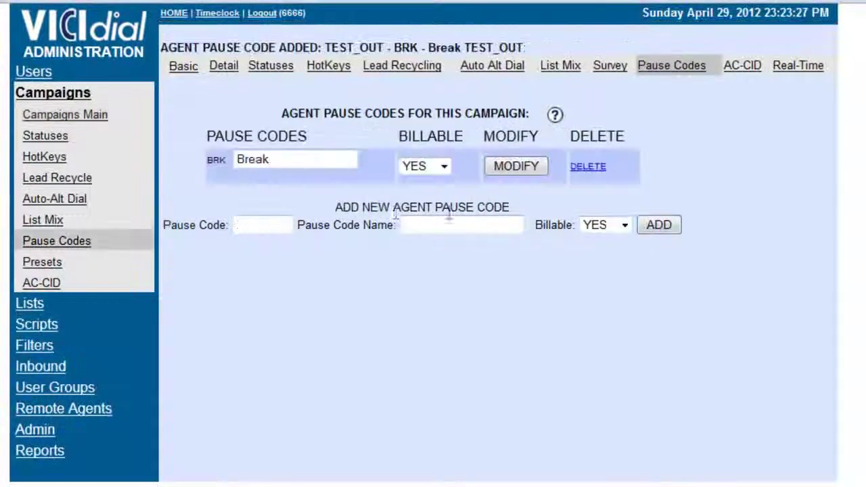
Step: Add an agent pause code LUNCH named Lunch with Billable set to NO
left_click(270, 226)
type("LUNCH")
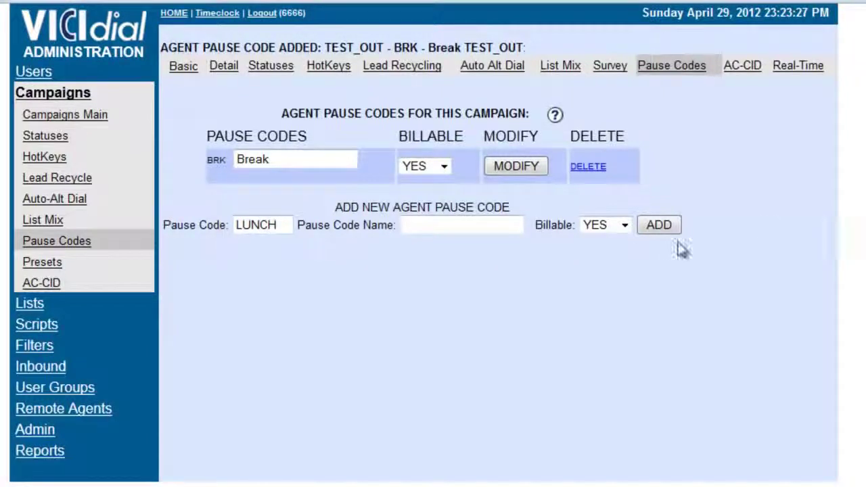
left_click(456, 228)
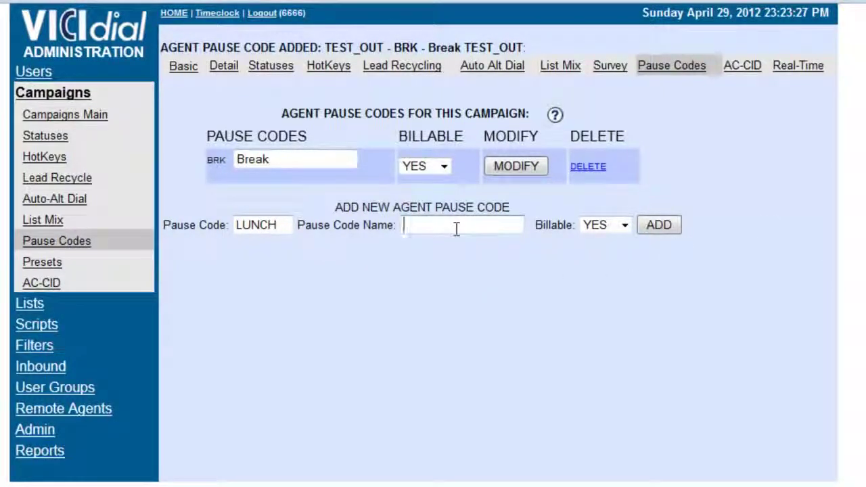
type("Lunch")
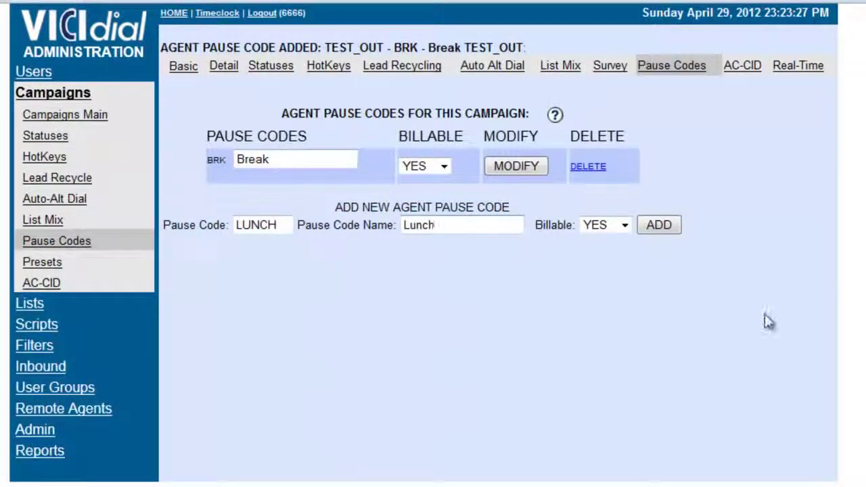
left_click(624, 225)
left_click(611, 254)
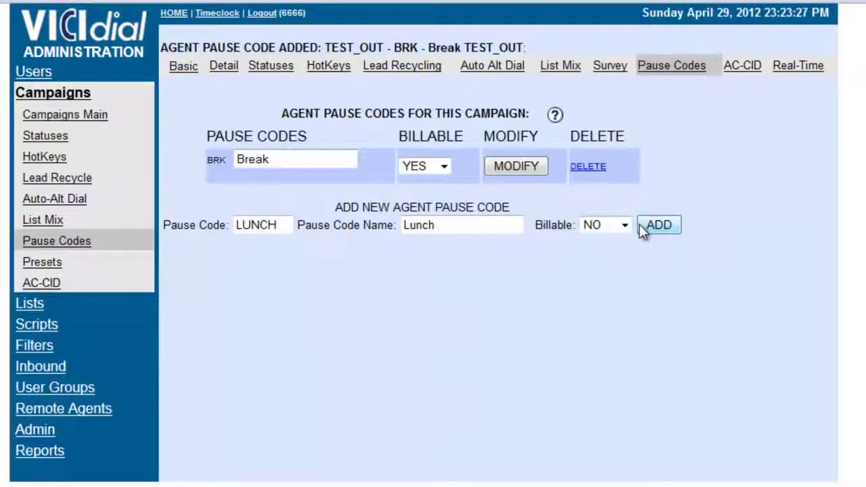
left_click(642, 230)
Step: Add a billable agent pause code BATH named Bathroom Break
left_click(263, 262)
type("B")
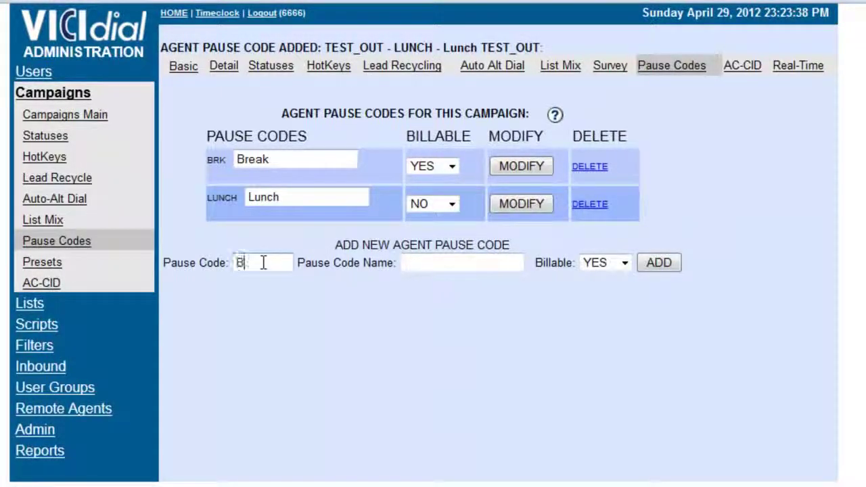
type("ATH")
key("Tab")
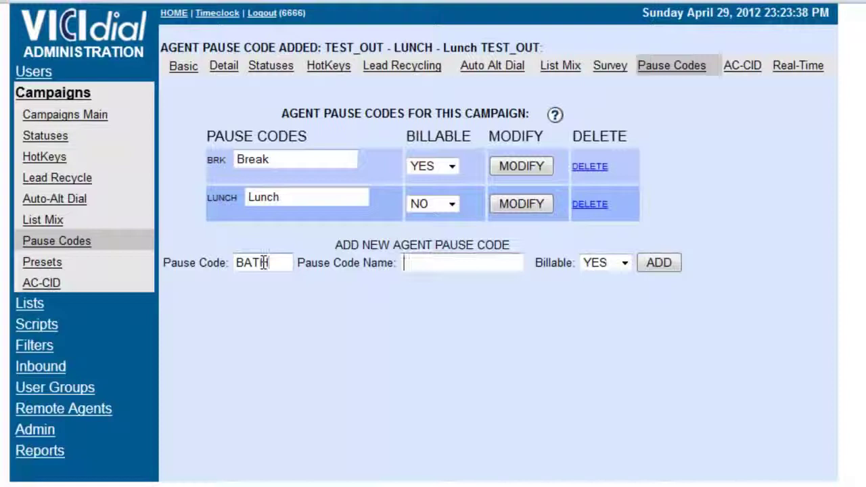
type("Bathroo")
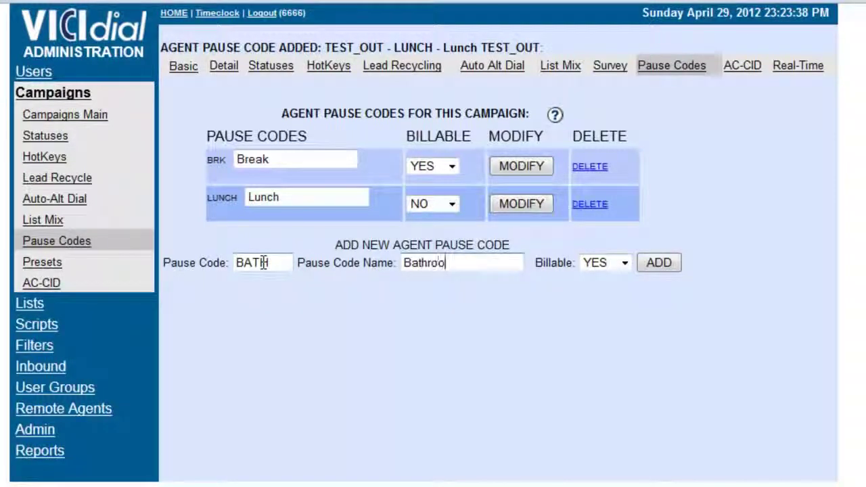
type("m Break")
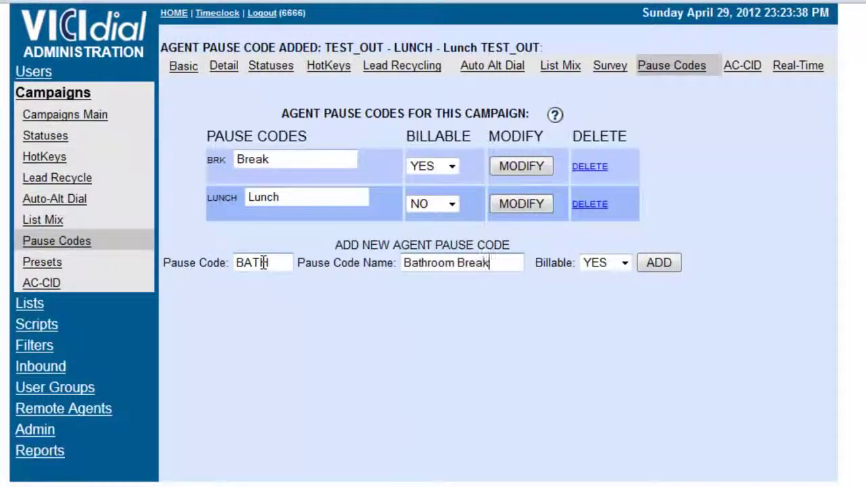
left_click(657, 263)
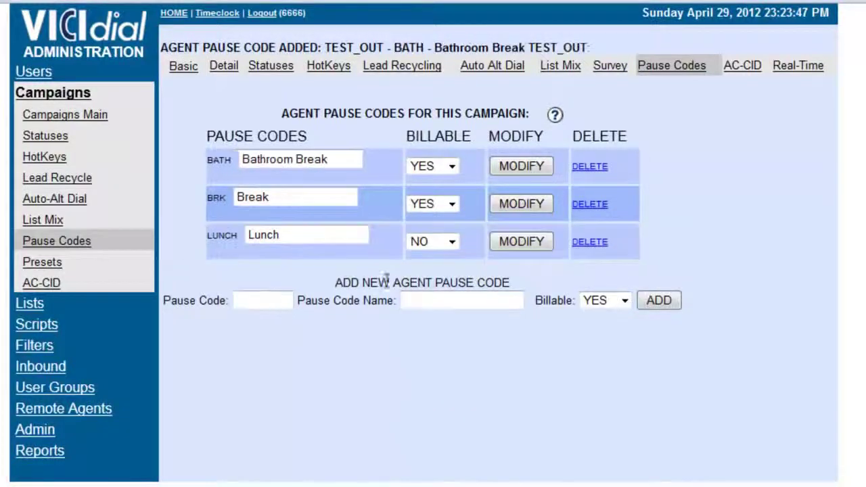
Step: Add a billable agent pause code COACH named Coaching
left_click(262, 303)
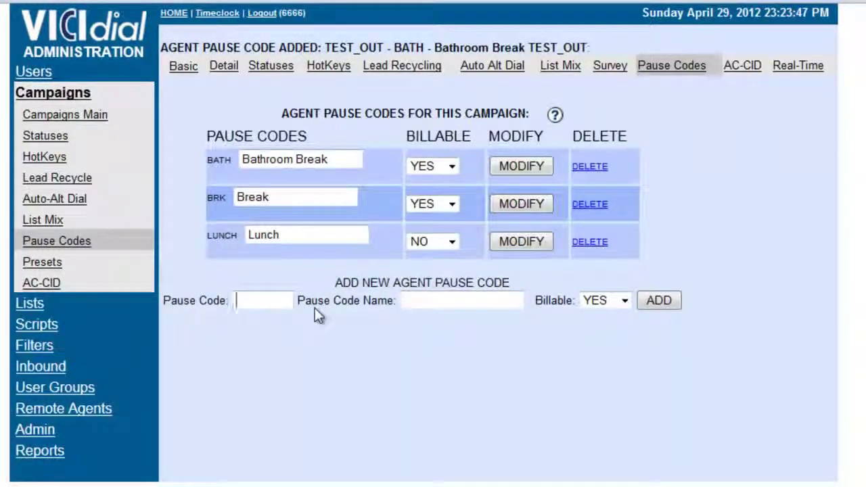
type("COACH")
key("Tab")
type("C")
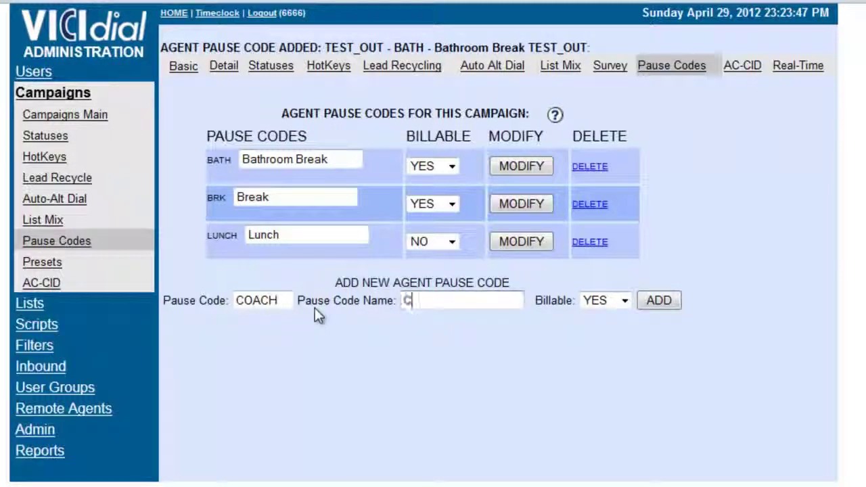
type("oaching")
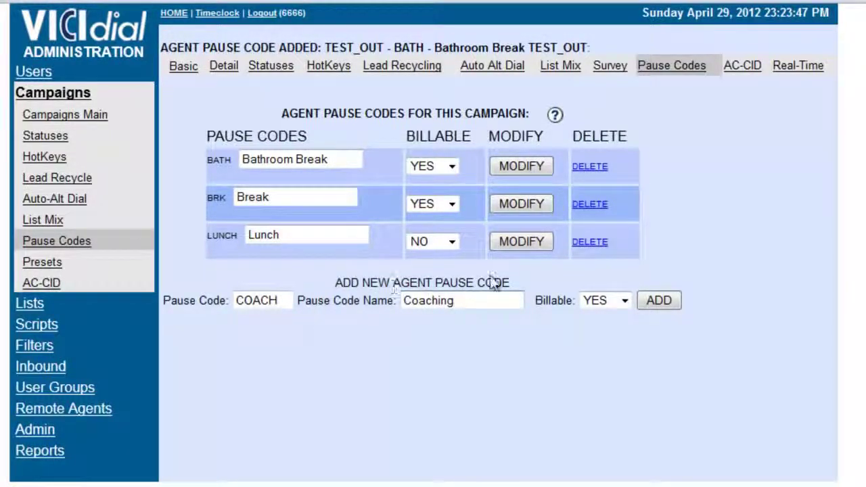
left_click(659, 300)
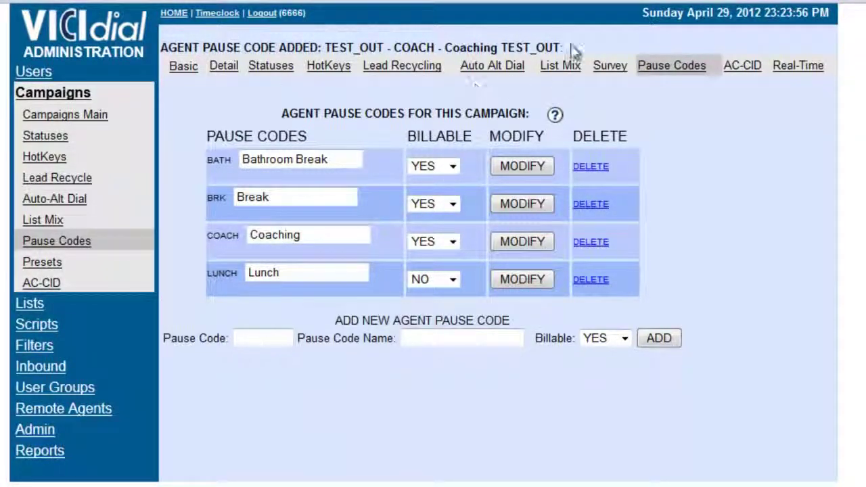
left_click_drag(573, 51, 459, 49)
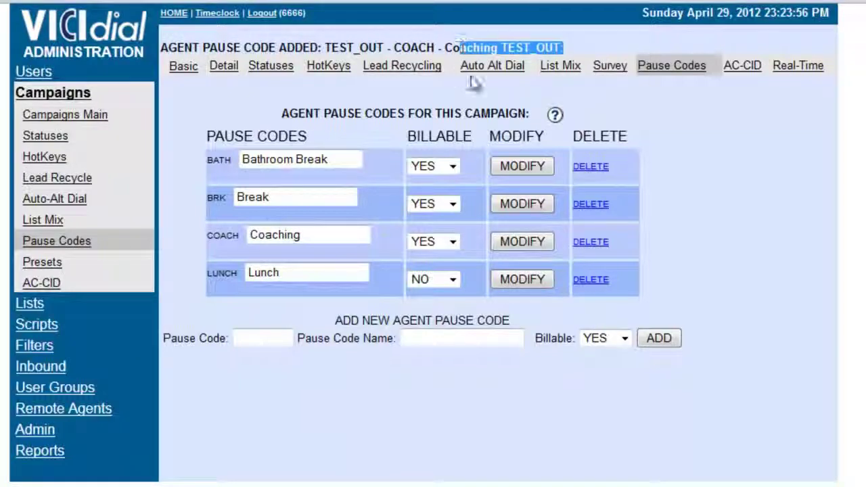
Step: Return to the campaign list and open the detailed settings of the TEST_OUT campaign
left_click(81, 117)
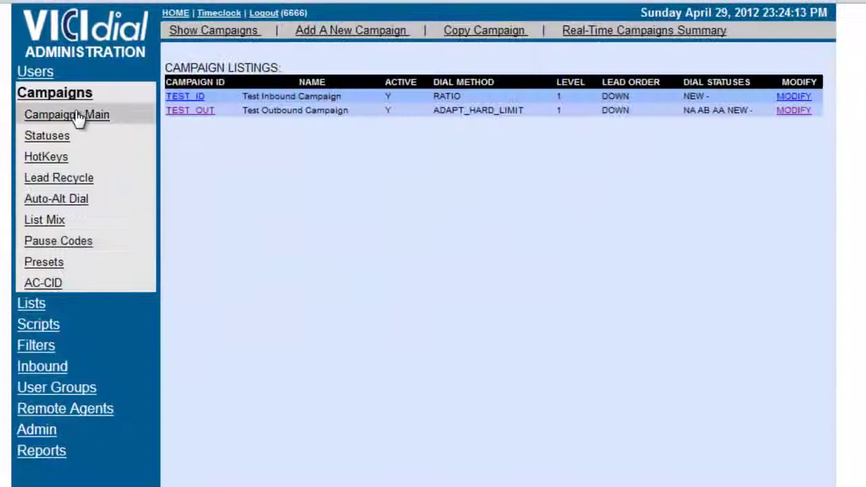
left_click(204, 114)
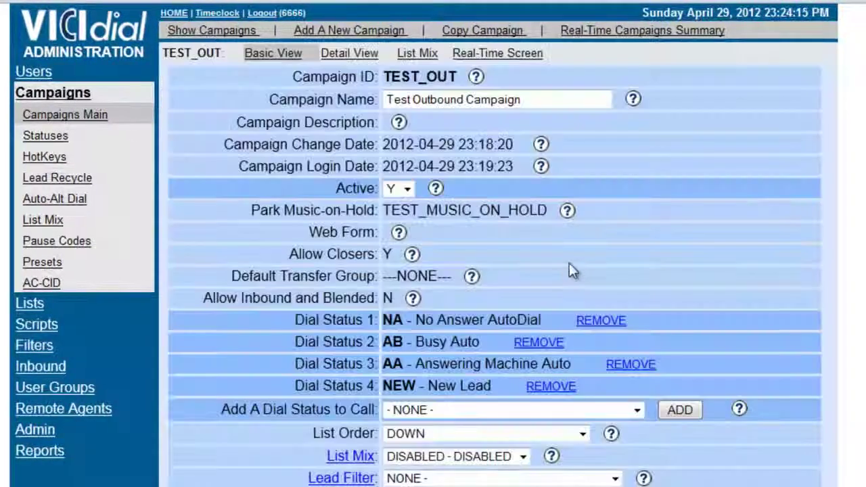
left_click(346, 57)
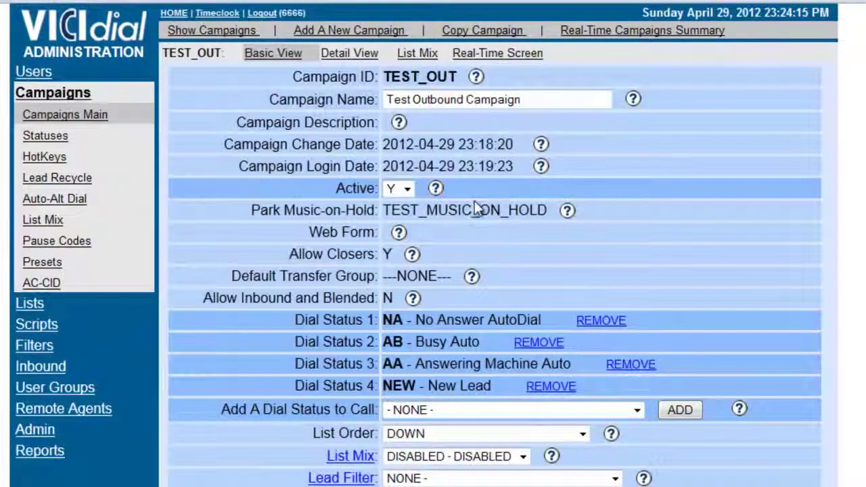
Step: Set Agent Pause Codes Active to FORCE in the TEST_OUT campaign's detailed settings
scroll(432, 269, "down", 12)
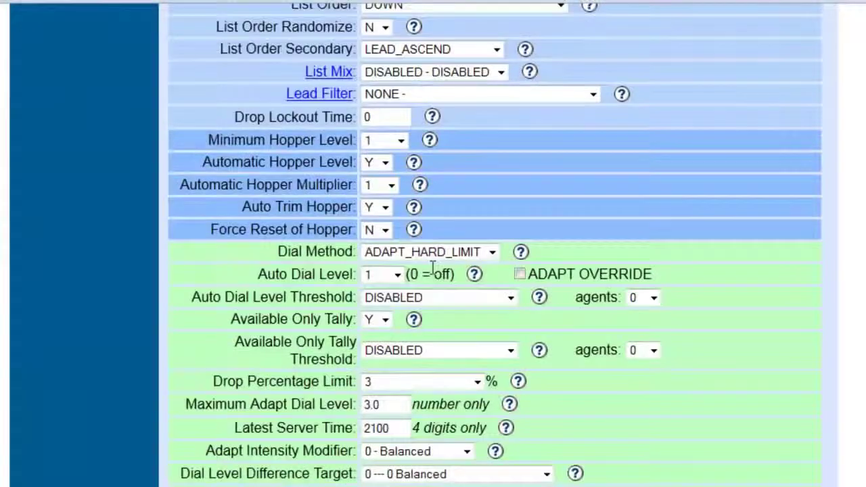
scroll(432, 272, "down", 4)
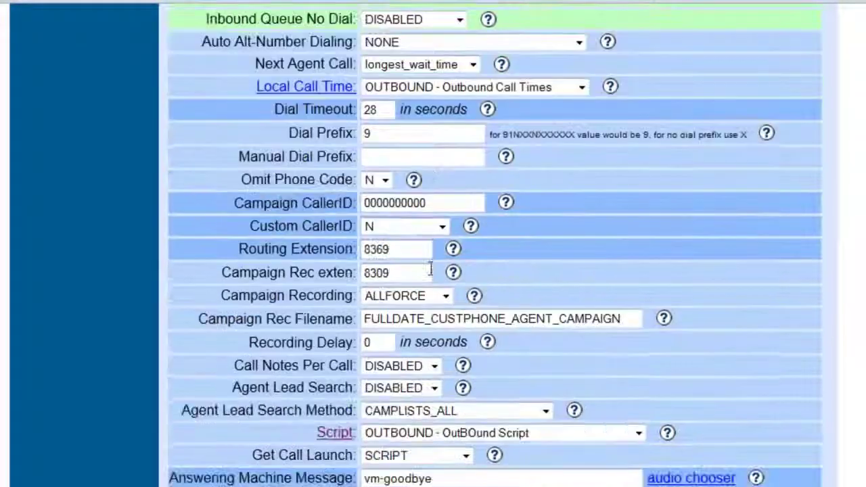
scroll(429, 271, "down", 2)
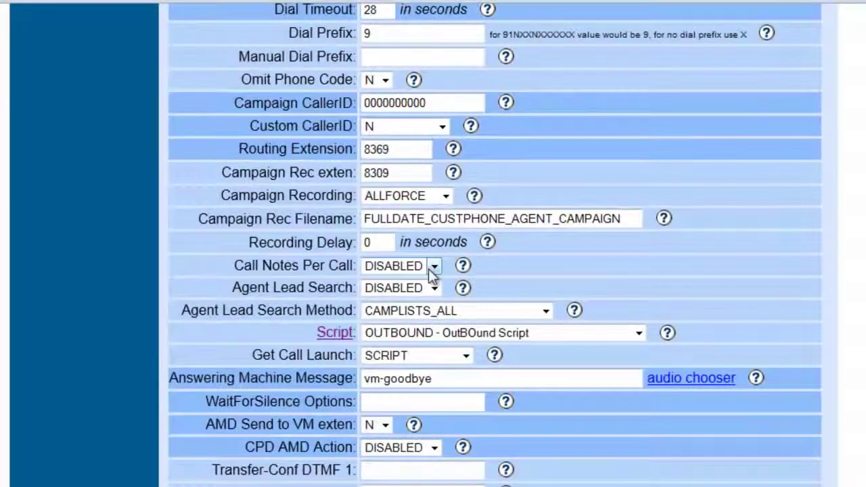
scroll(430, 270, "down", 5)
scroll(429, 269, "down", 6)
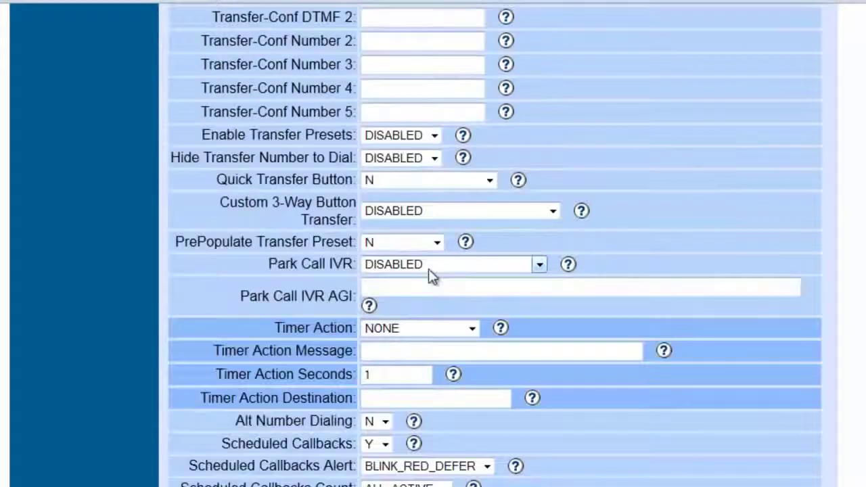
scroll(429, 272, "down", 3)
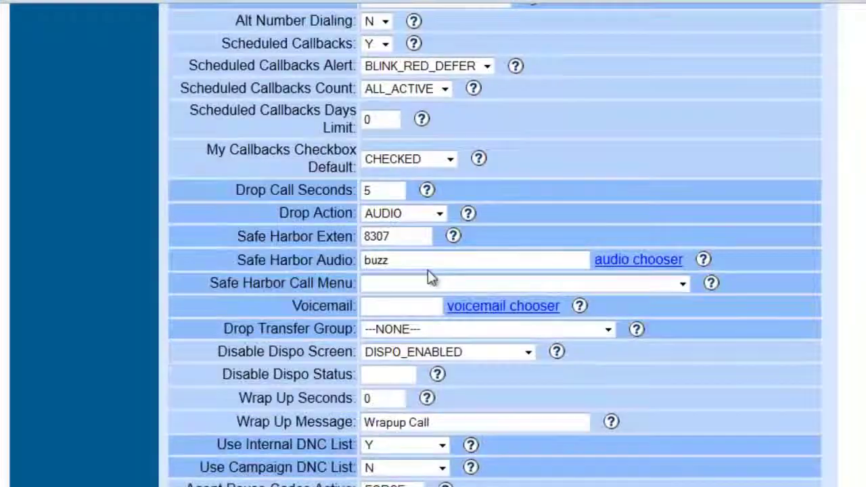
scroll(427, 271, "down", 2)
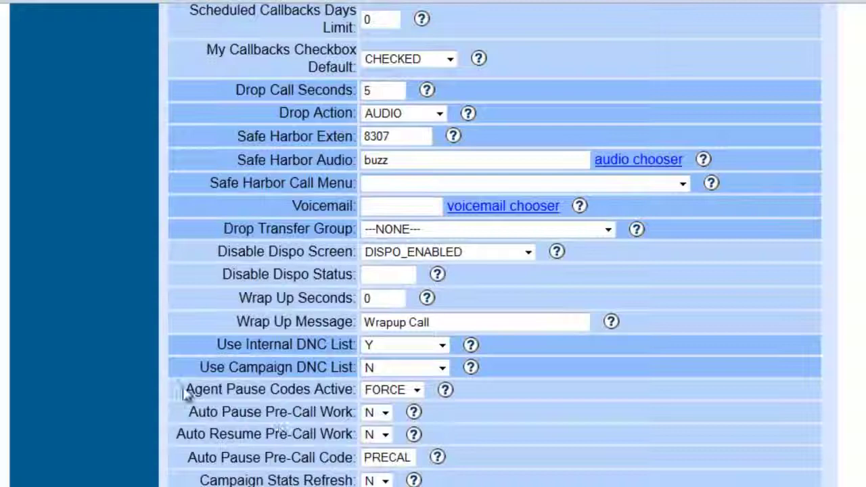
left_click_drag(184, 390, 355, 391)
left_click(415, 390)
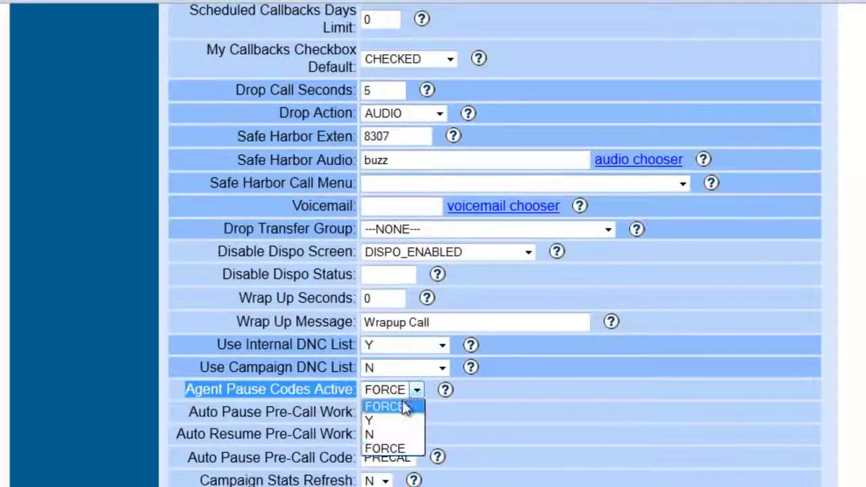
left_click(406, 407)
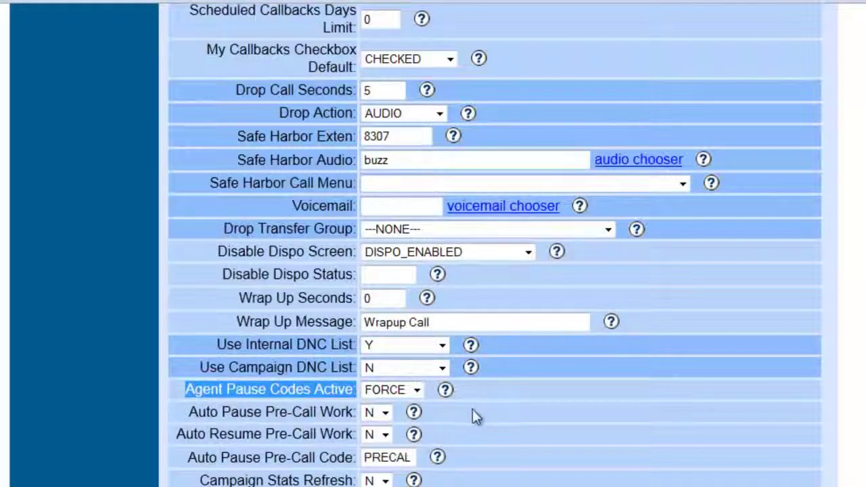
Step: Submit the modified TEST_OUT campaign settings
scroll(474, 409, "down", 4)
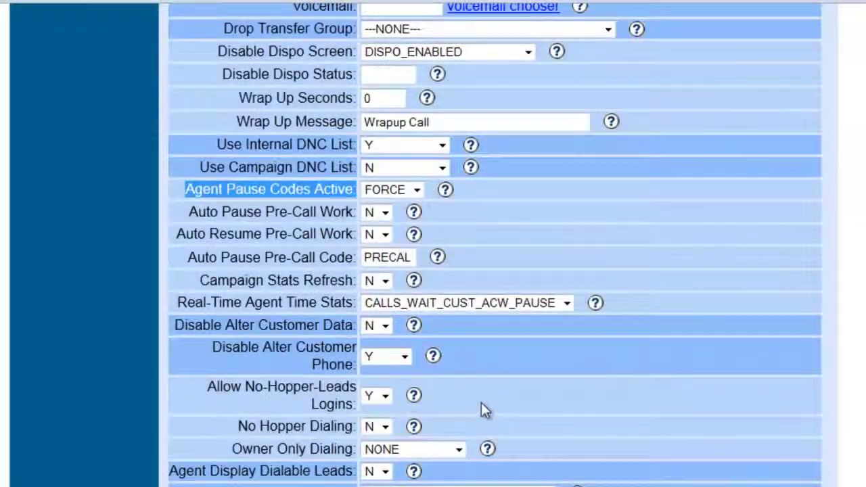
scroll(482, 403, "down", 2)
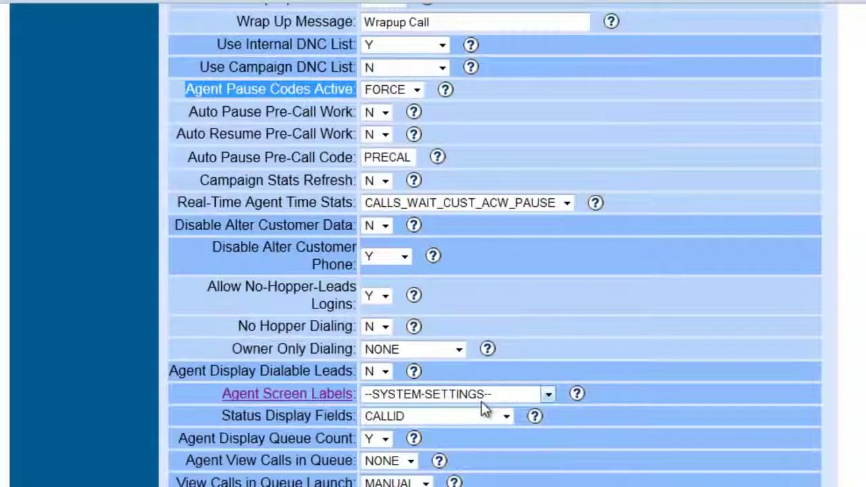
scroll(481, 401, "down", 20)
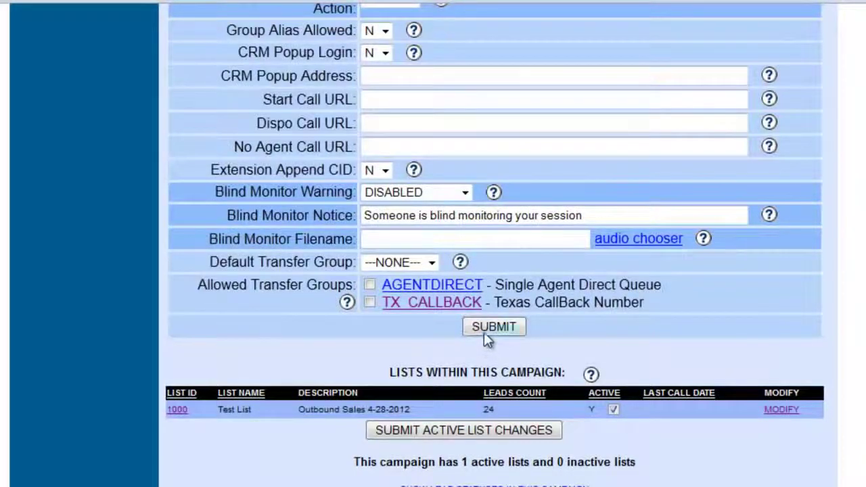
left_click(492, 326)
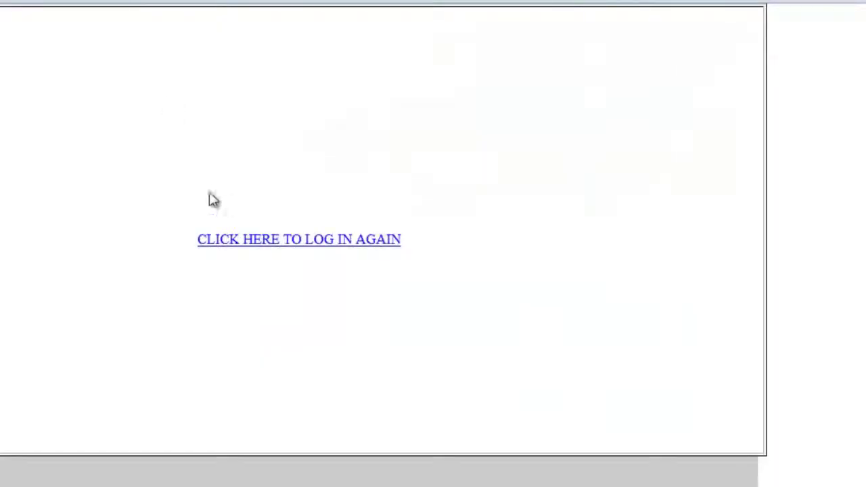
Step: Log the agent back in to the TEST_OUT campaign in the agent web client and answer the incoming softphone call
left_click(221, 245)
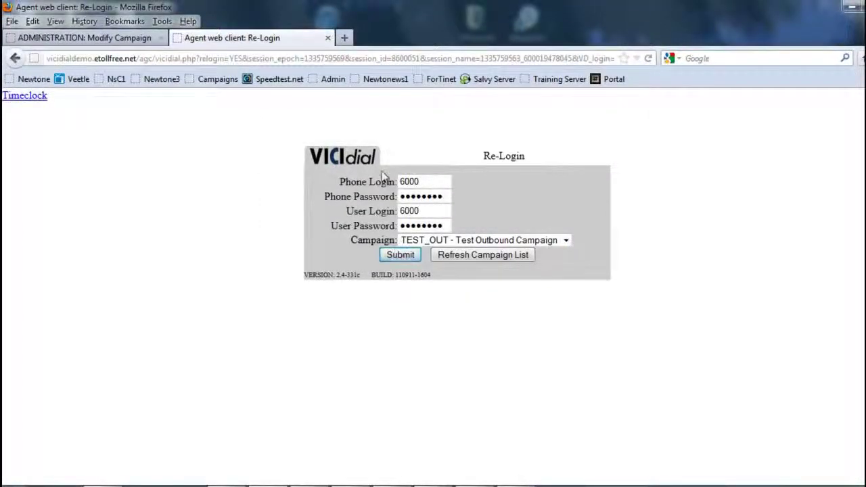
left_click(412, 254)
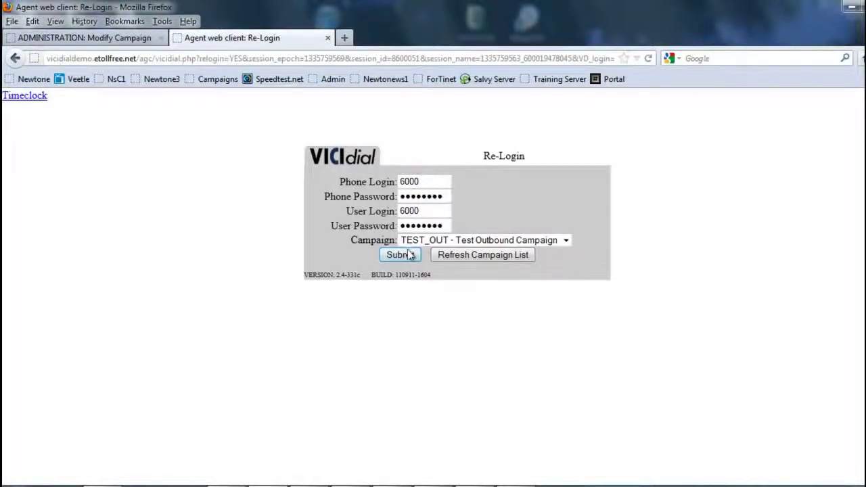
left_click(566, 242)
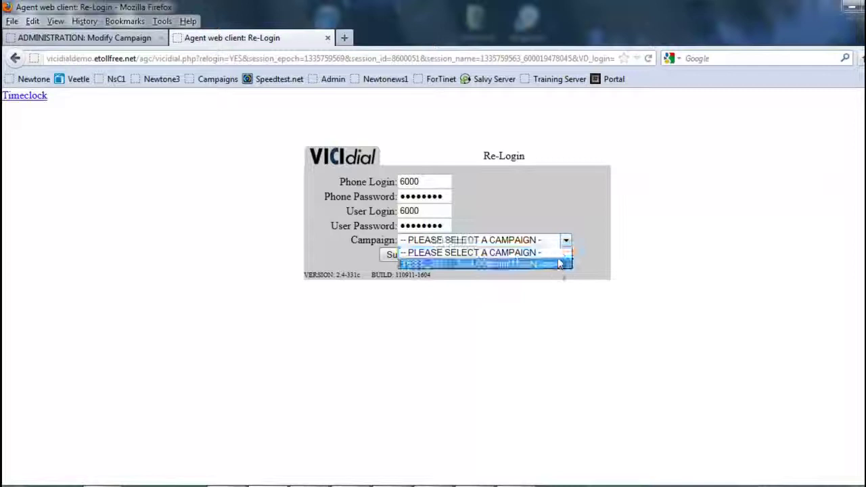
left_click(553, 264)
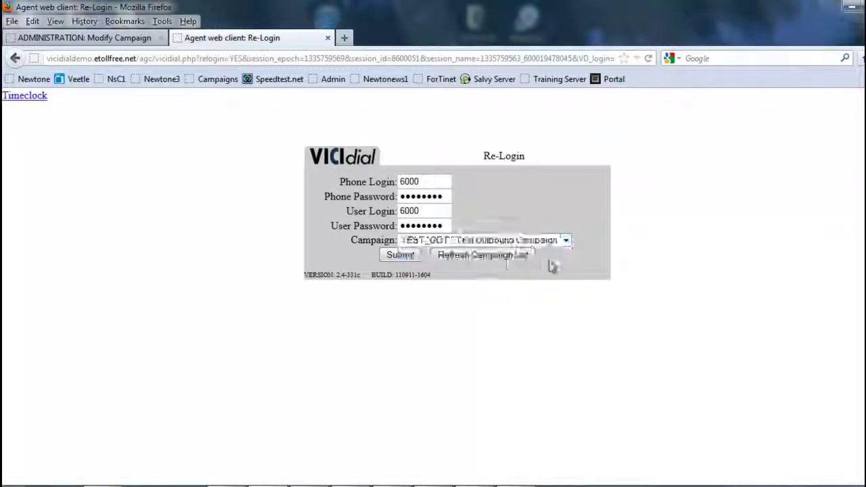
left_click(403, 254)
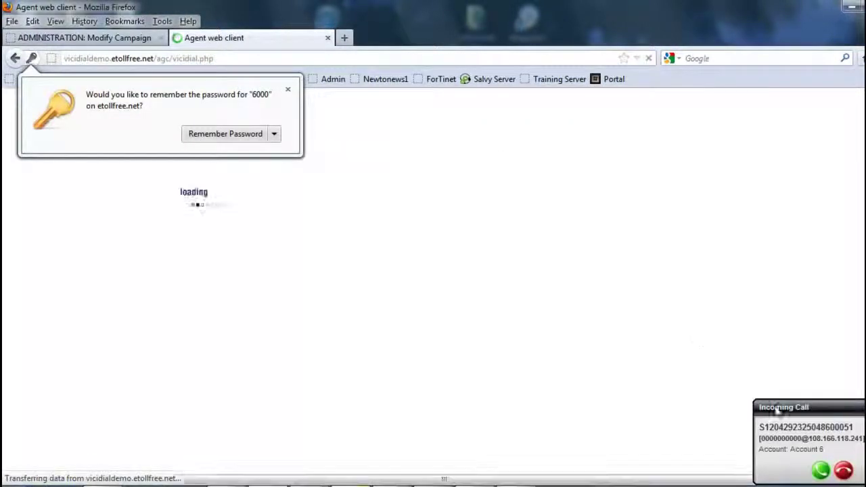
left_click(821, 469)
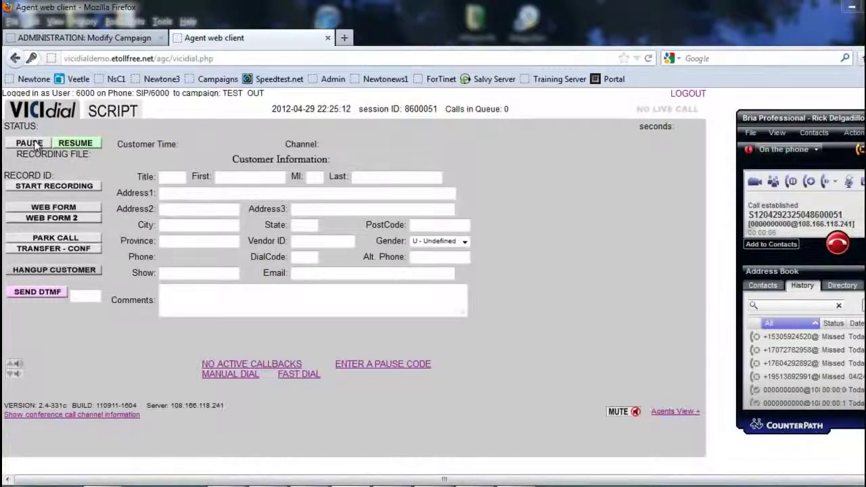
Step: Open the Real-Time Main Report in the administration site and examine the test agent's status and pause code
left_click(86, 41)
left_click(160, 427)
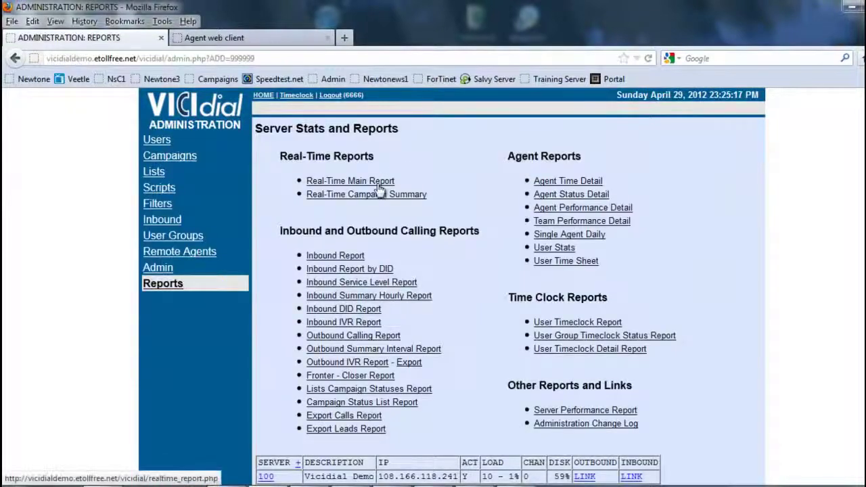
left_click(378, 181)
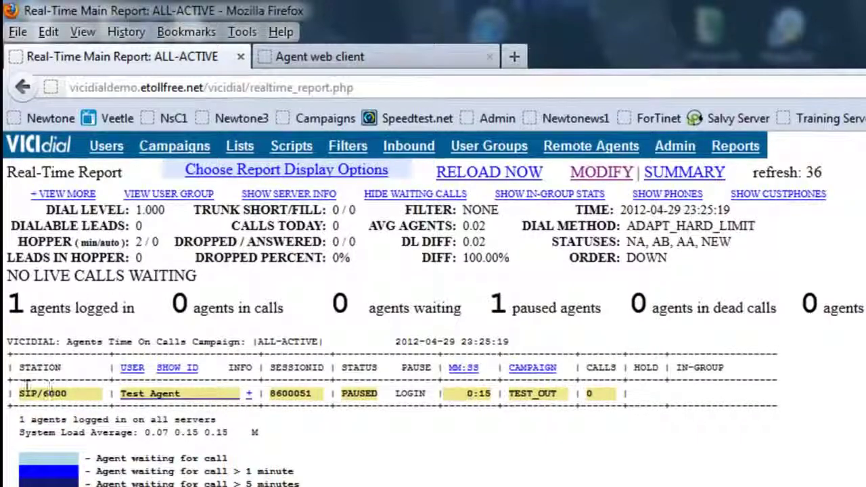
left_click_drag(390, 367, 330, 372)
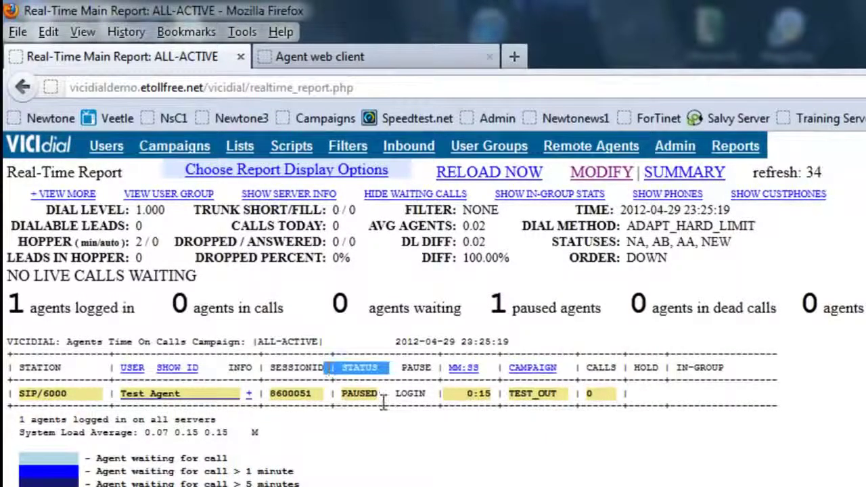
left_click_drag(396, 393, 417, 393)
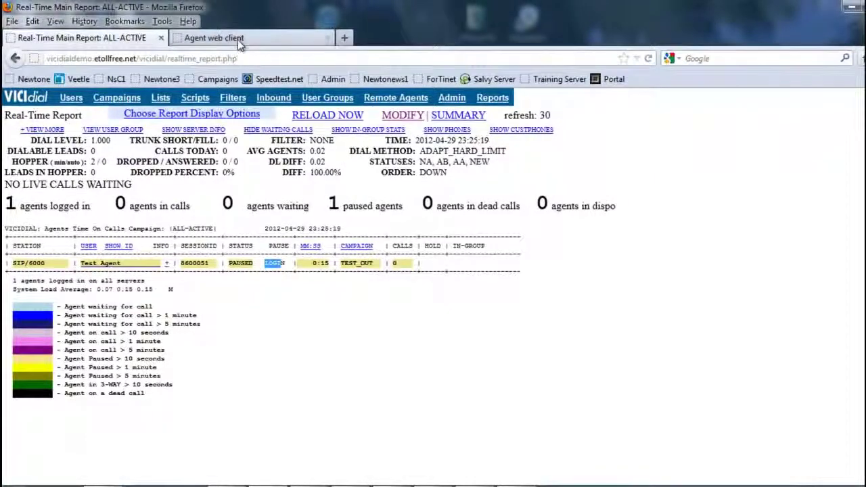
Step: Resume the agent in the agent web client and set the real-time report's screen refresh rate to 4 seconds
left_click(237, 39)
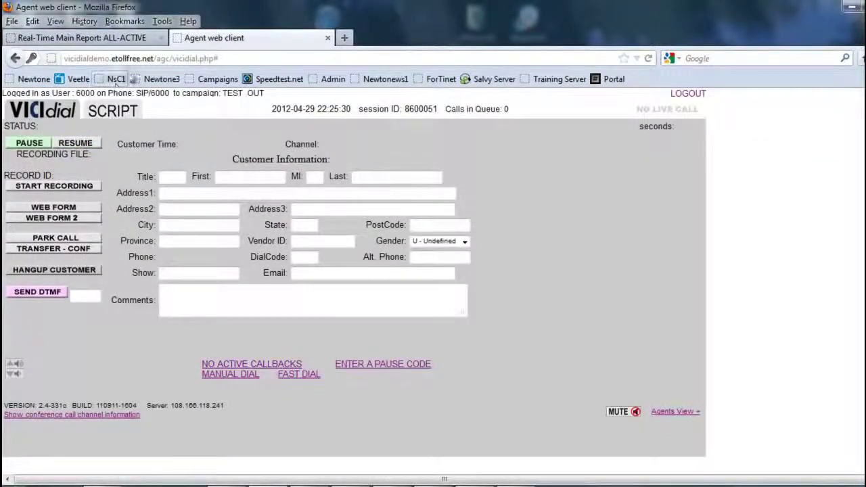
left_click(123, 39)
left_click(234, 111)
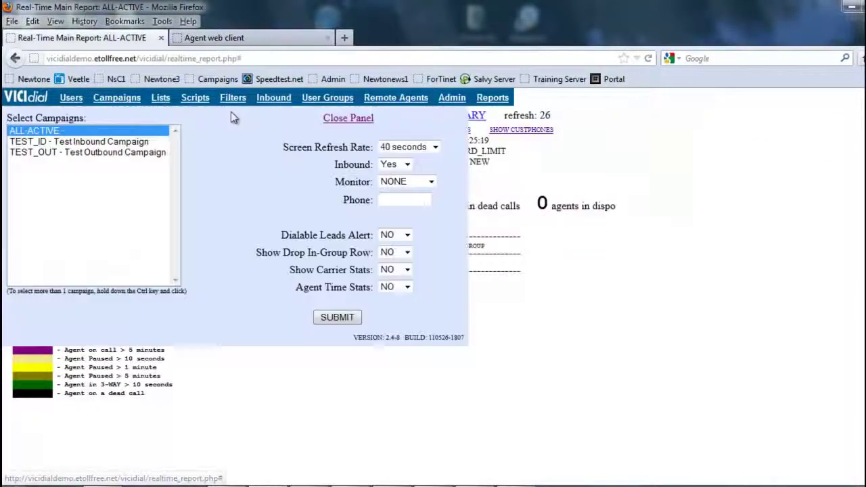
left_click(399, 166)
left_click(427, 162)
left_click(434, 147)
left_click(404, 157)
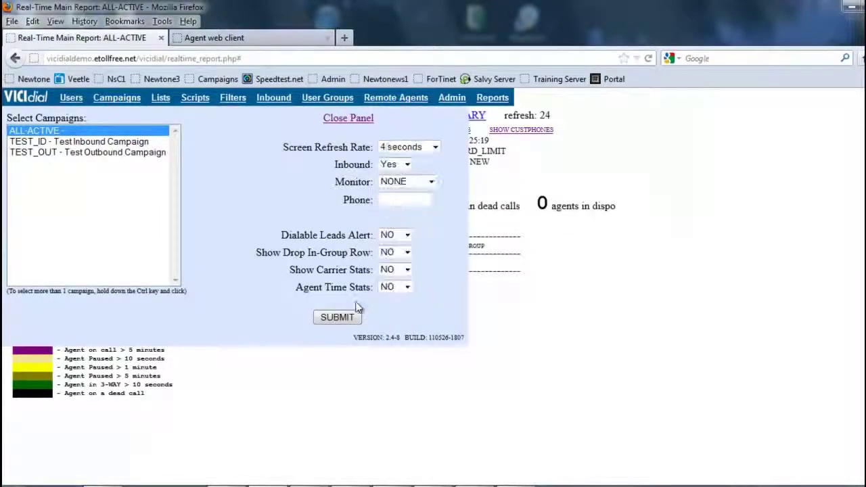
left_click(345, 316)
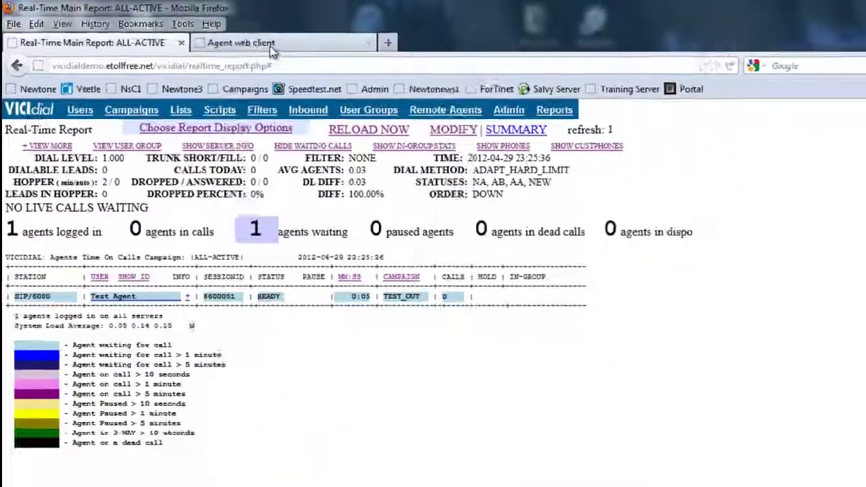
Step: Pause the agent in the agent web client with the pause code BATH - Bathroom Break
left_click(334, 59)
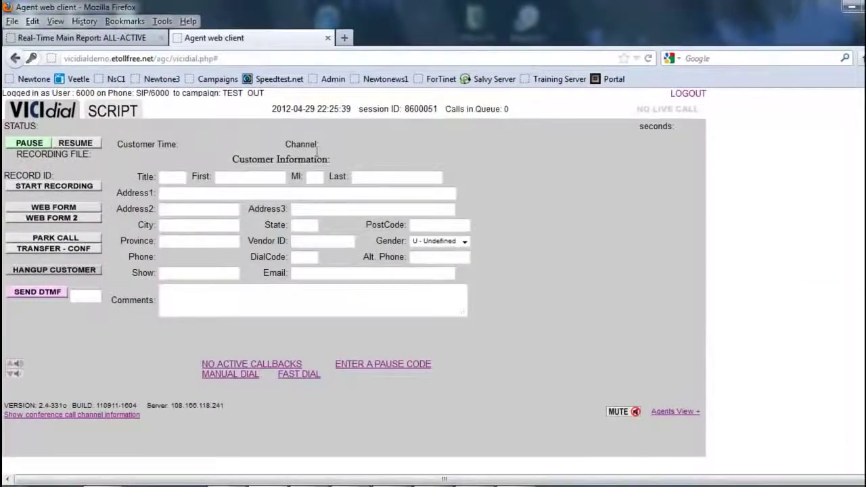
left_click(33, 144)
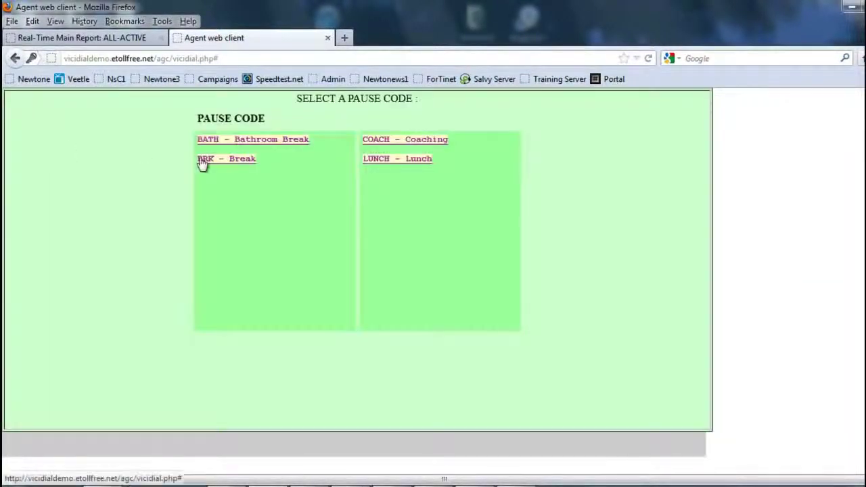
left_click(217, 143)
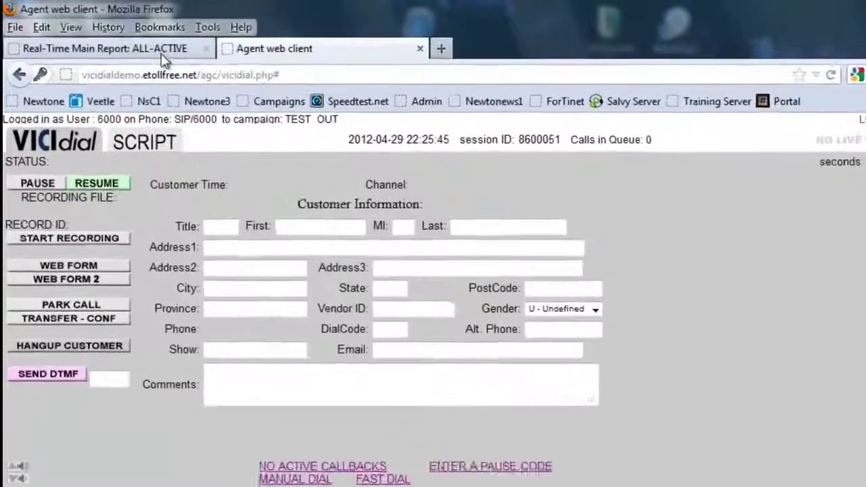
Step: Check the test agent's status and selected pause code in the Real-Time Main Report
left_click(126, 41)
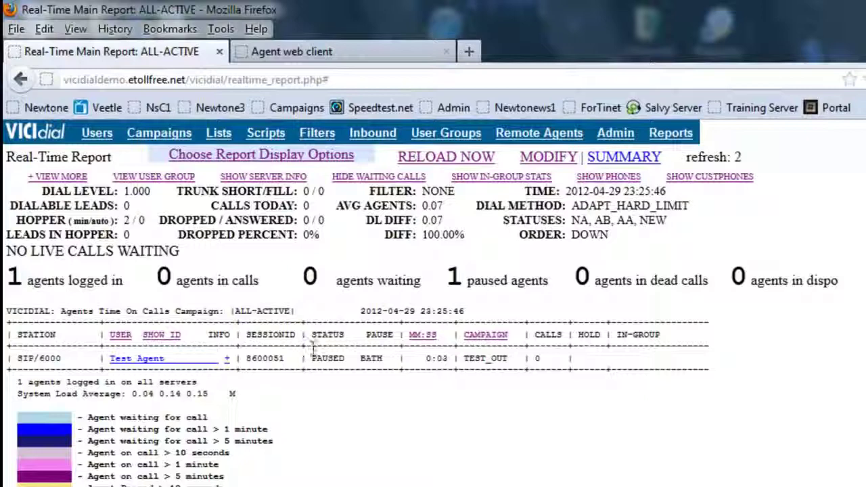
left_click_drag(348, 358, 311, 358)
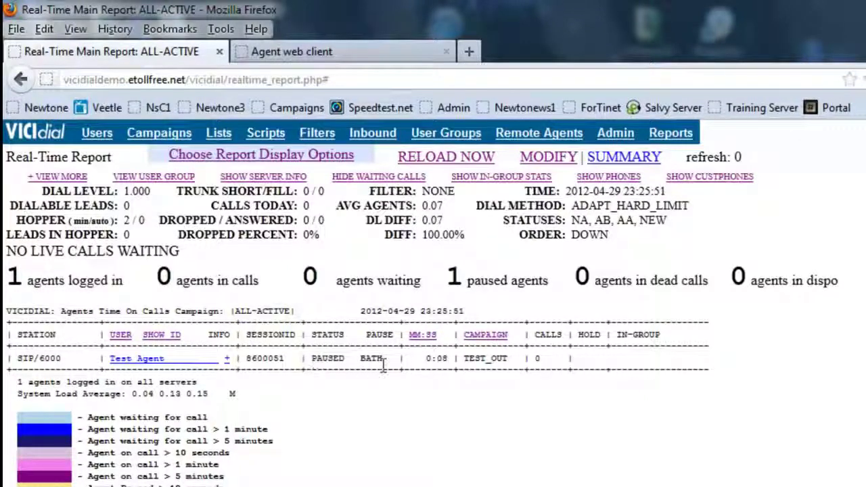
left_click_drag(386, 360, 363, 359)
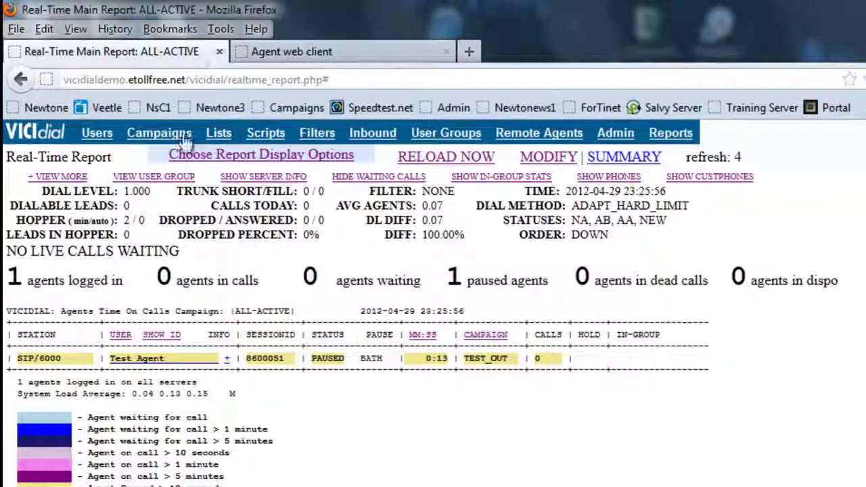
Step: Return to the campaign administration and open the agent pause codes of the TEST_OUT campaign
left_click(159, 133)
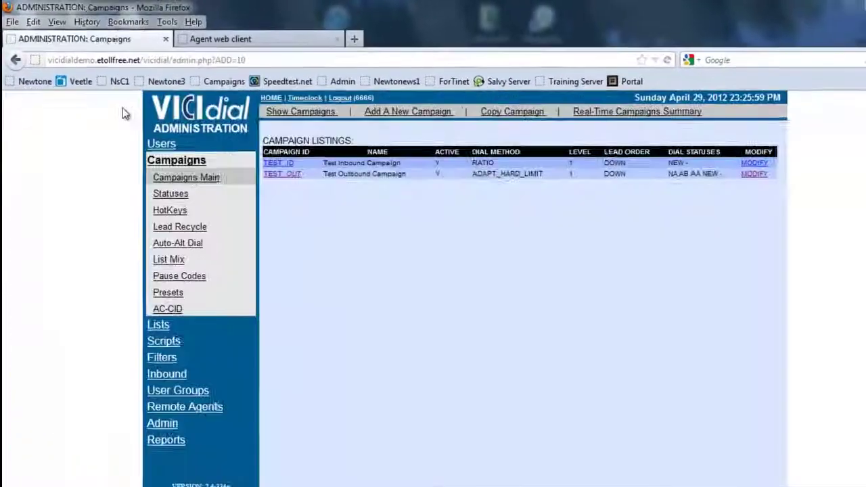
left_click(175, 277)
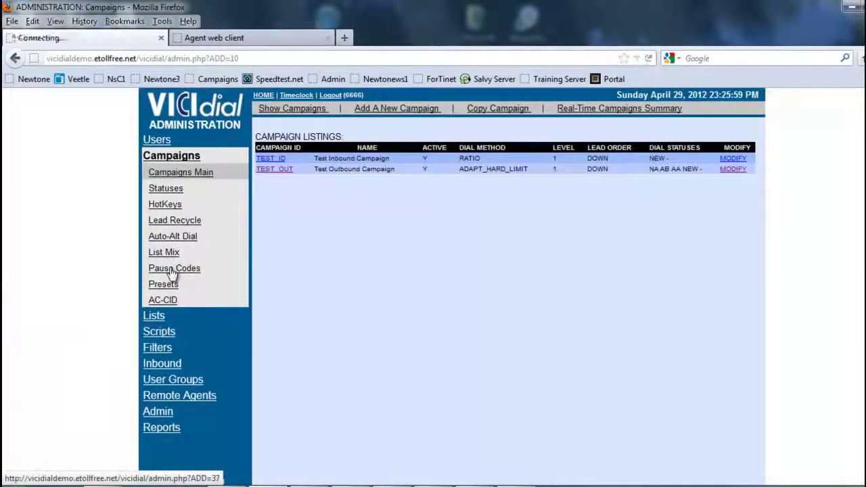
left_click(284, 161)
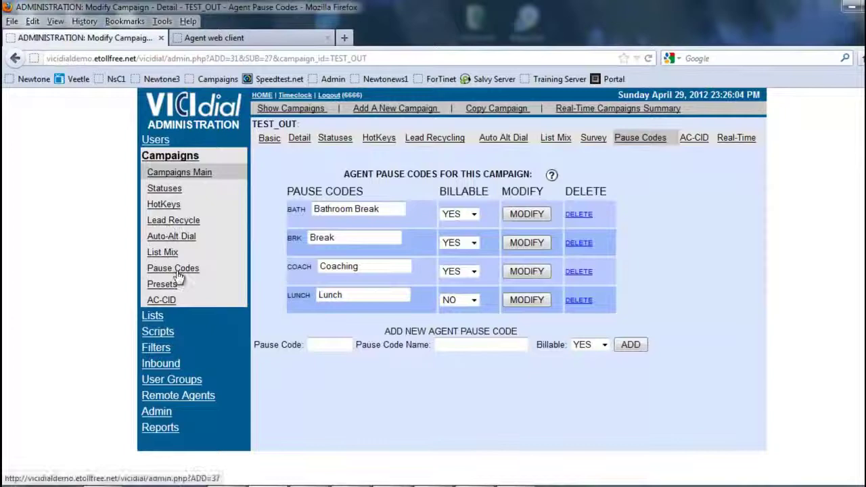
Step: Open the agent pause codes of the TEST_ID campaign and add the billable pause code BATH named Bathroom
left_click(177, 273)
left_click(268, 151)
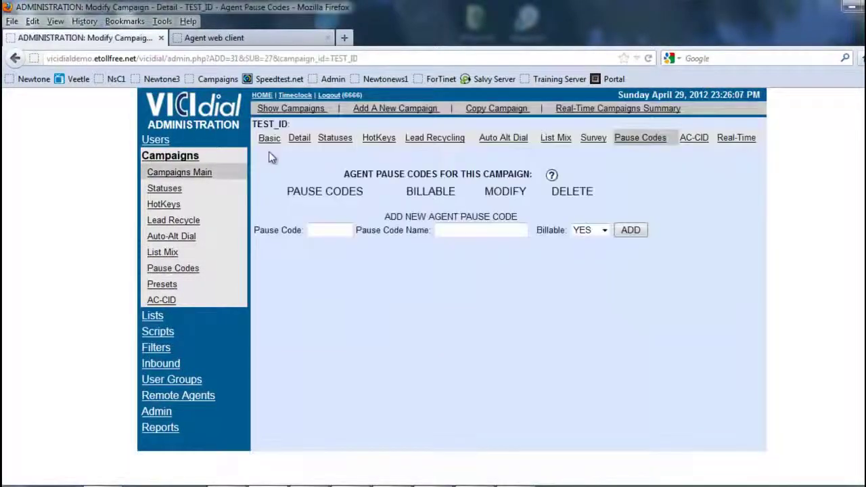
left_click(346, 230)
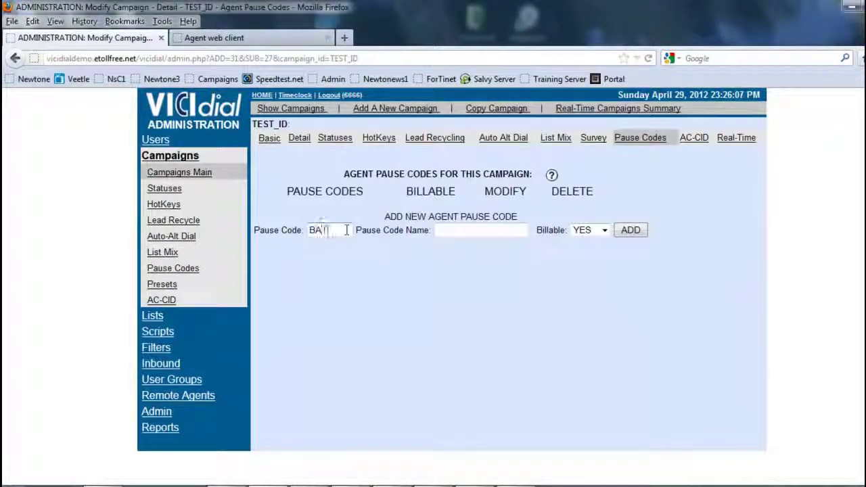
key("Tab")
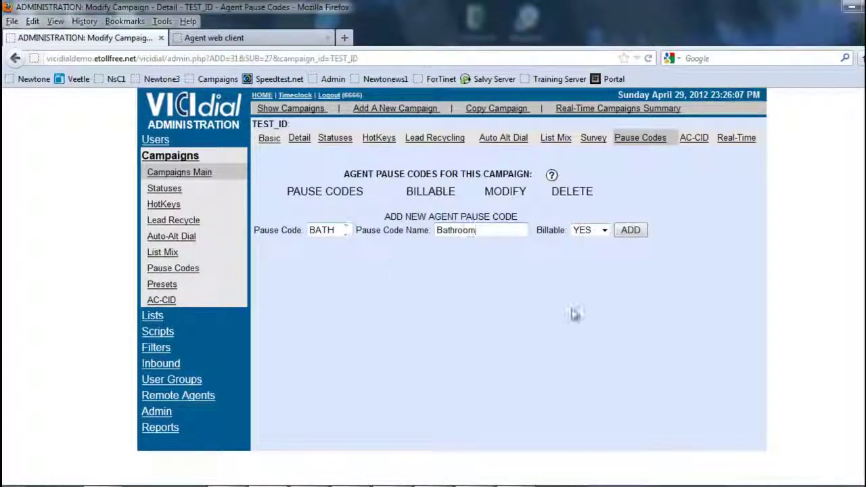
left_click(629, 230)
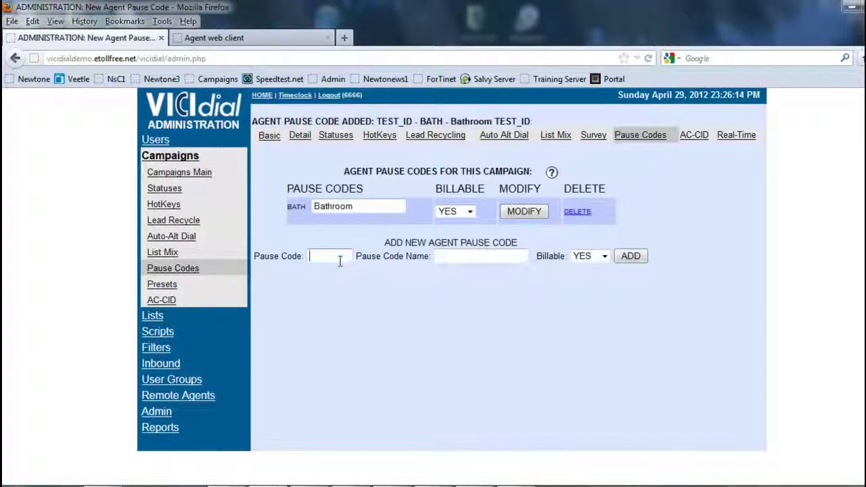
Step: Add the pause code LUNCH named Lunch to the TEST_ID campaign with Billable set to NO
type("C")
type("UNCH")
key("Tab")
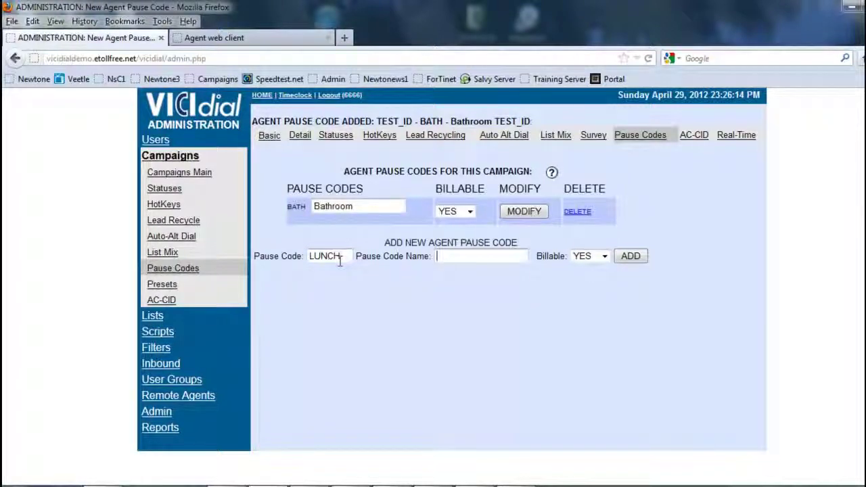
type("Lucn")
type("ch")
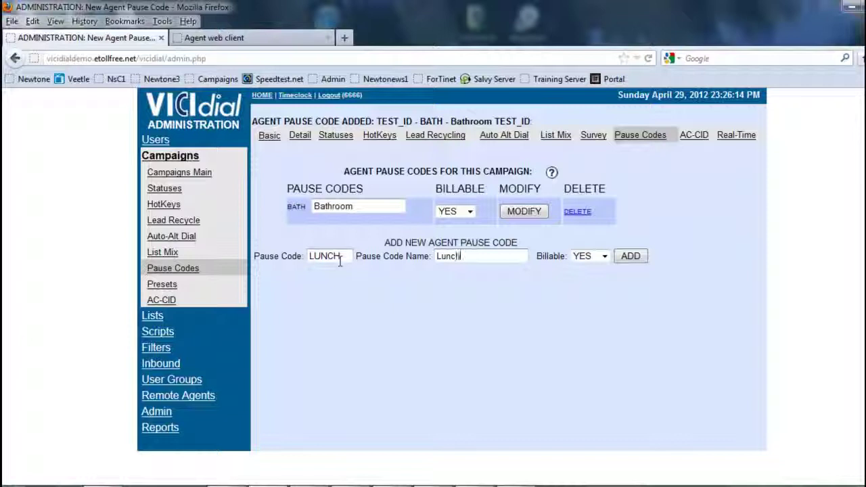
left_click(601, 261)
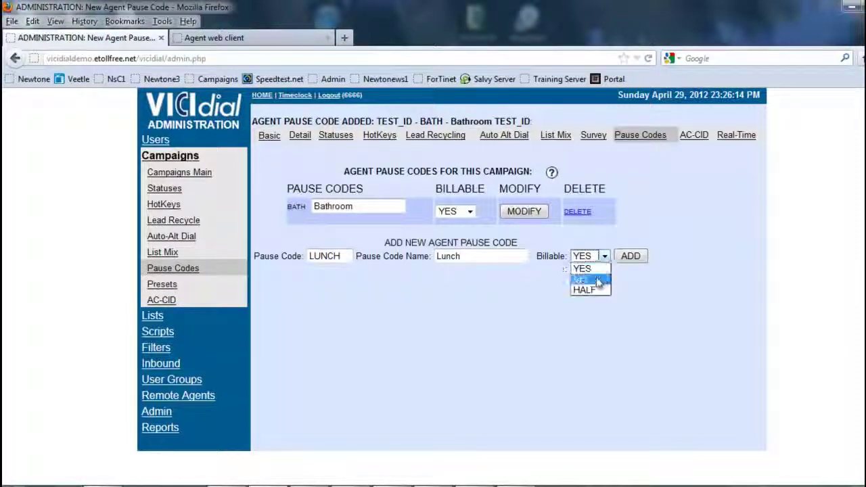
left_click(599, 280)
left_click(629, 257)
Step: Add the billable pause code BRK named Break to the TEST_ID campaign
left_click(347, 287)
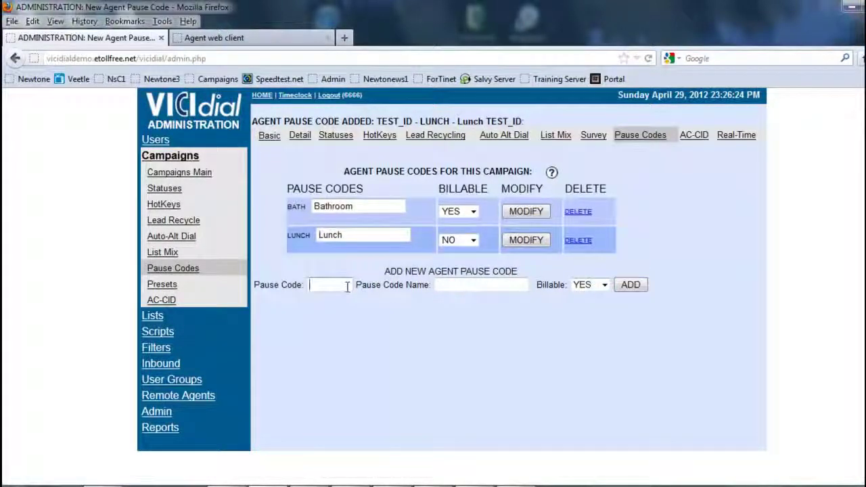
type("BRK")
key("Tab")
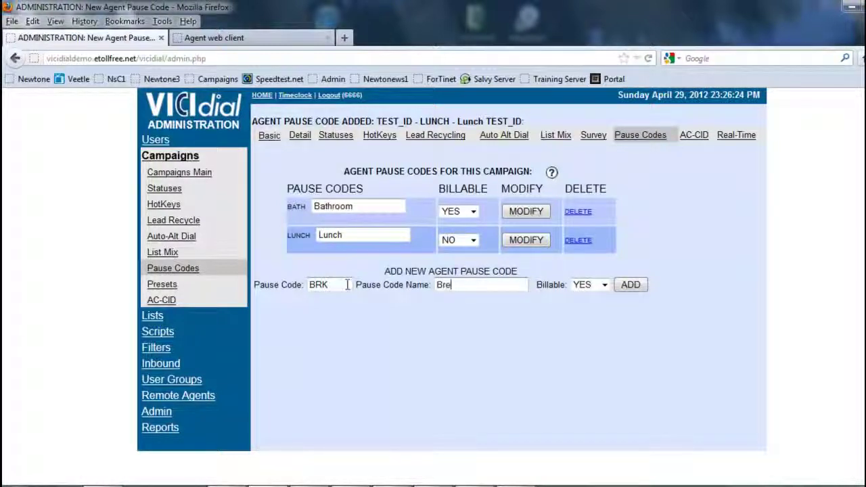
type("Break")
left_click(628, 285)
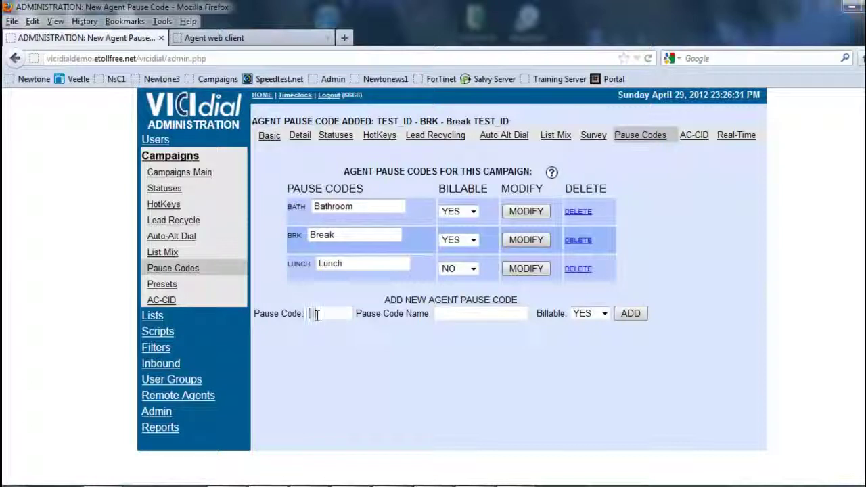
Step: Add the billable pause code COACH named Coaching to TEST_ID and return to the pause code listings of all campaigns
type("Coa")
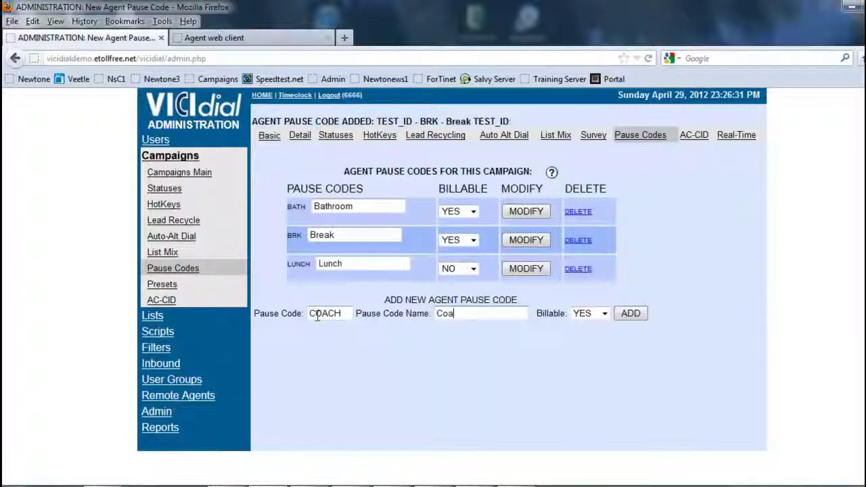
type("ching")
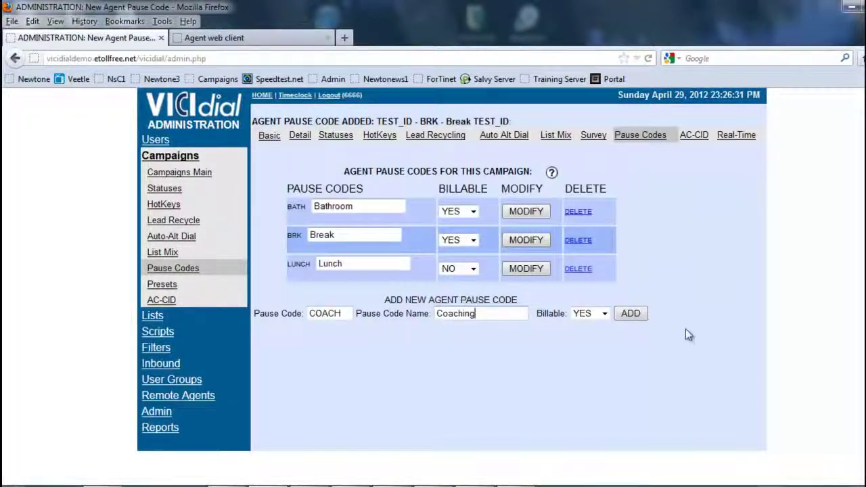
left_click(629, 315)
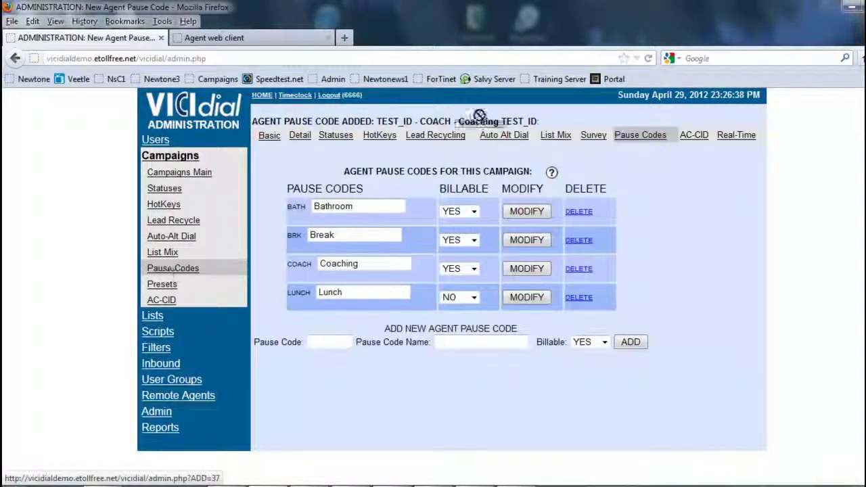
left_click_drag(545, 120, 486, 122)
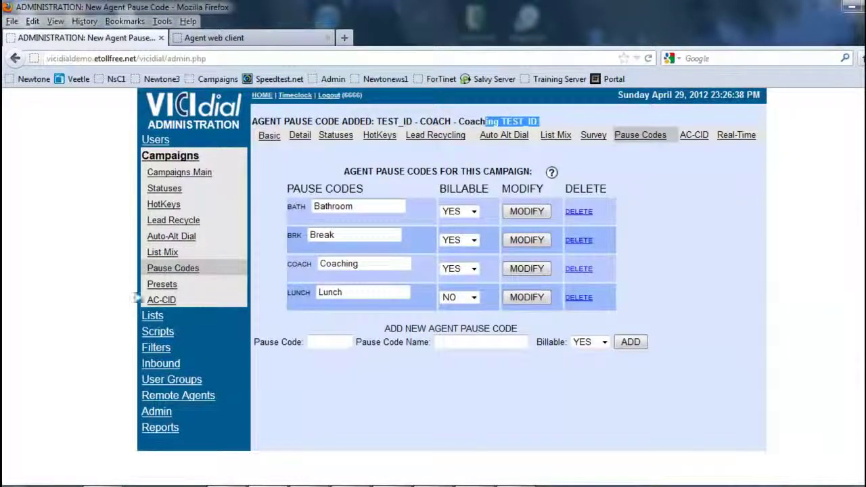
left_click(165, 269)
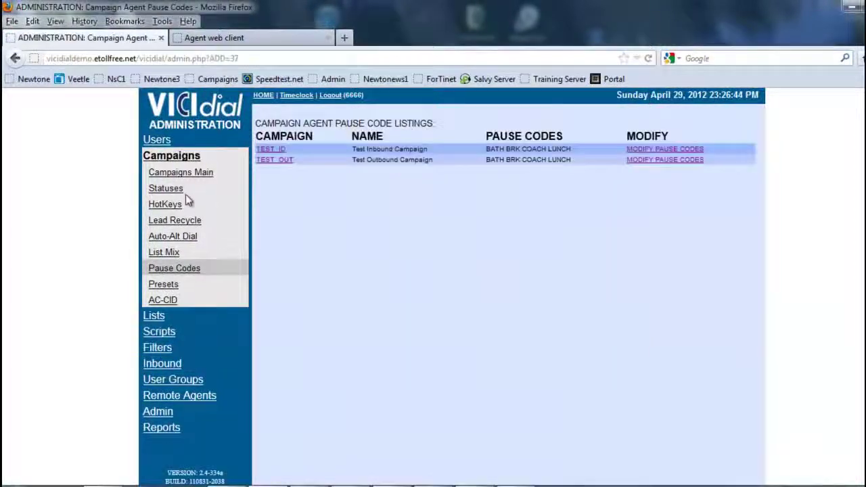
Step: Set Agent Pause Codes Active to FORCE in the TEST_ID campaign's settings and submit the changes
left_click(169, 172)
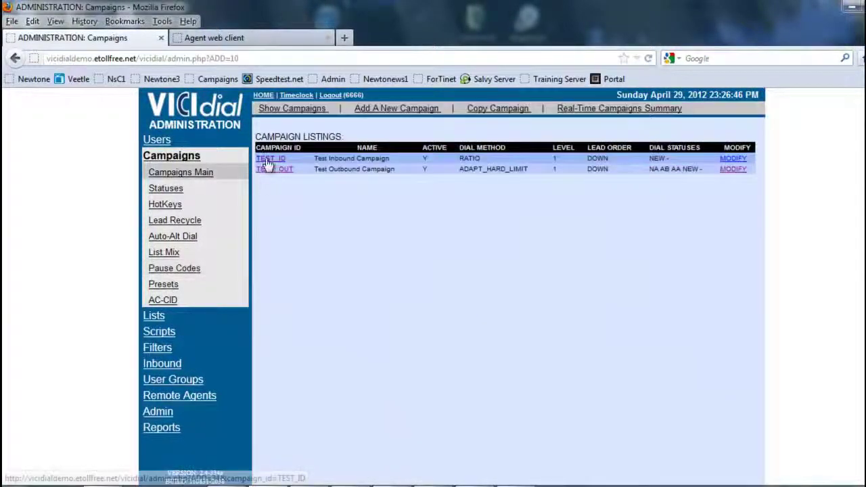
left_click(267, 161)
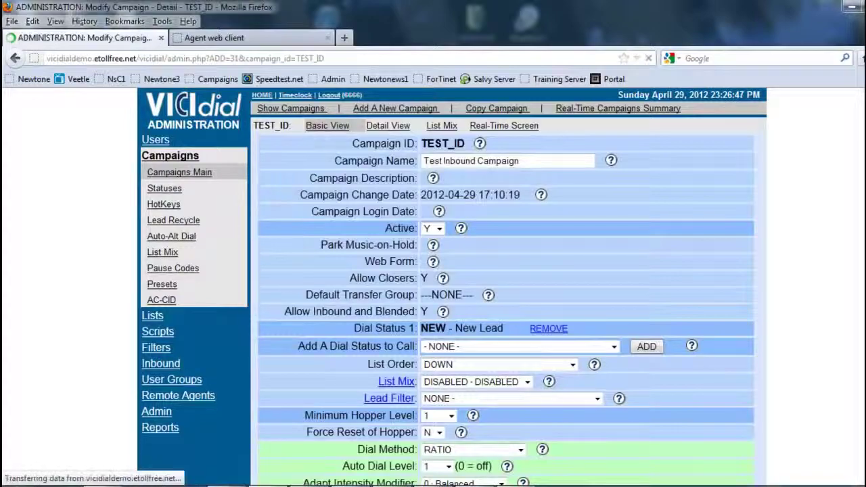
scroll(418, 188, "down", 20)
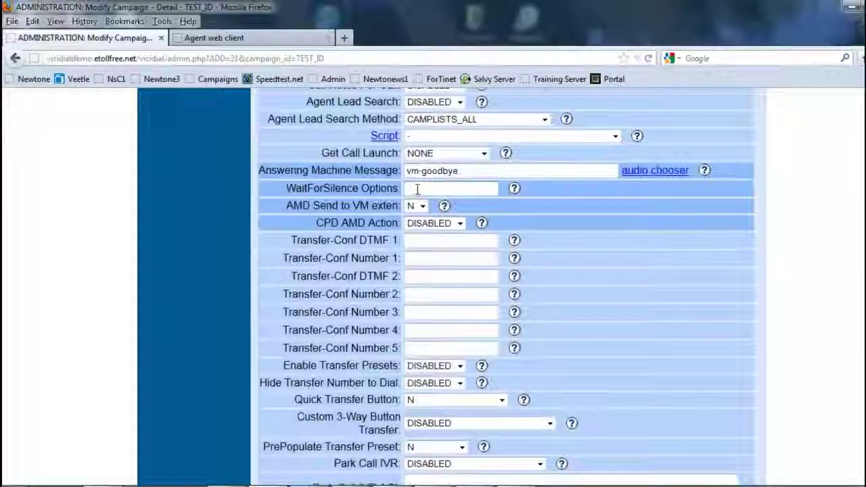
scroll(418, 188, "down", 6)
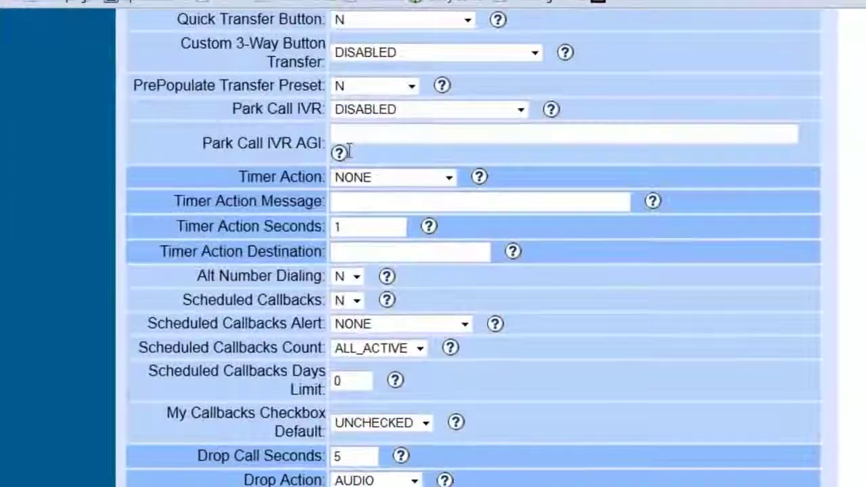
scroll(347, 150, "down", 3)
scroll(347, 150, "down", 2)
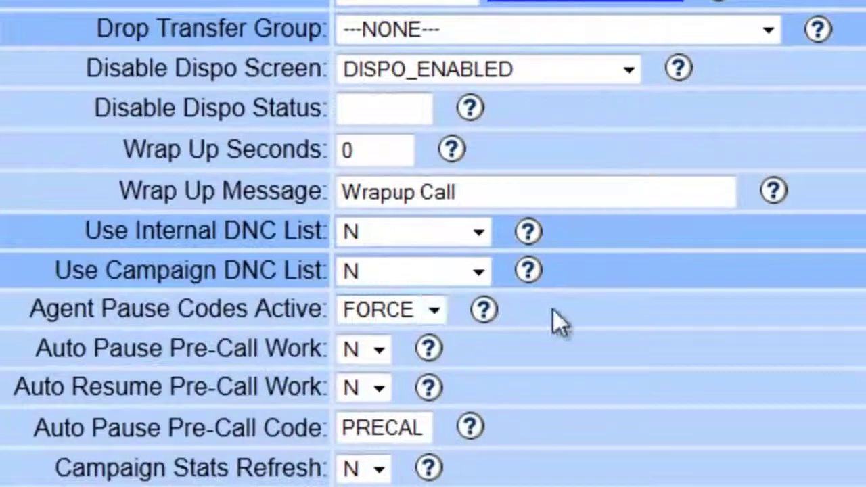
scroll(490, 426, "down", 5)
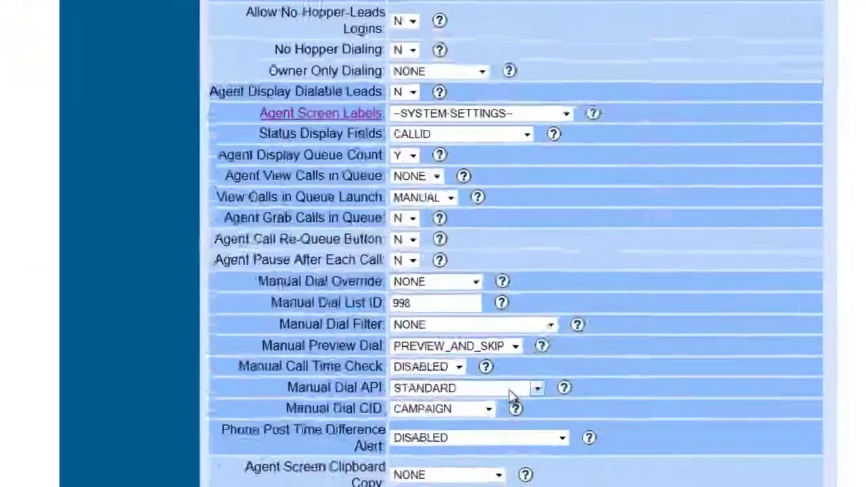
scroll(510, 395, "down", 8)
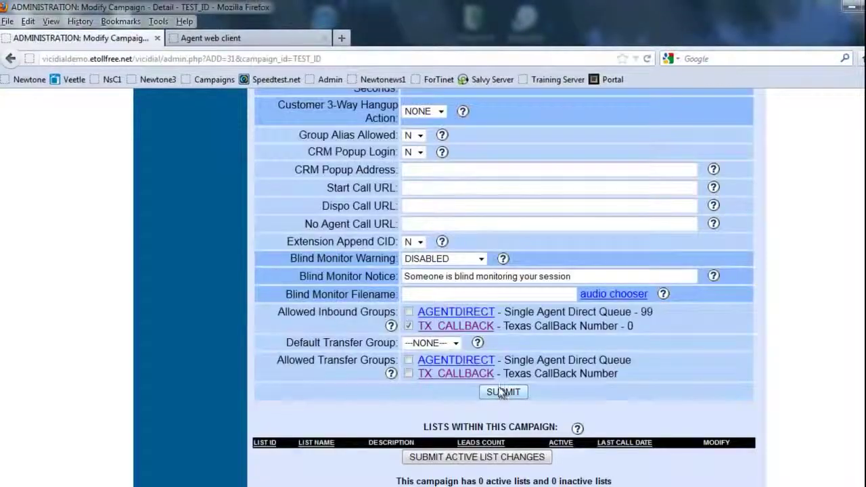
left_click(501, 392)
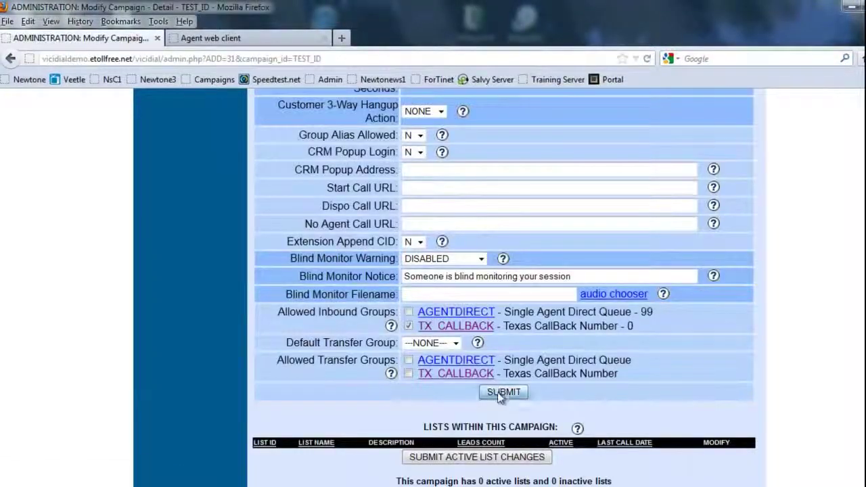